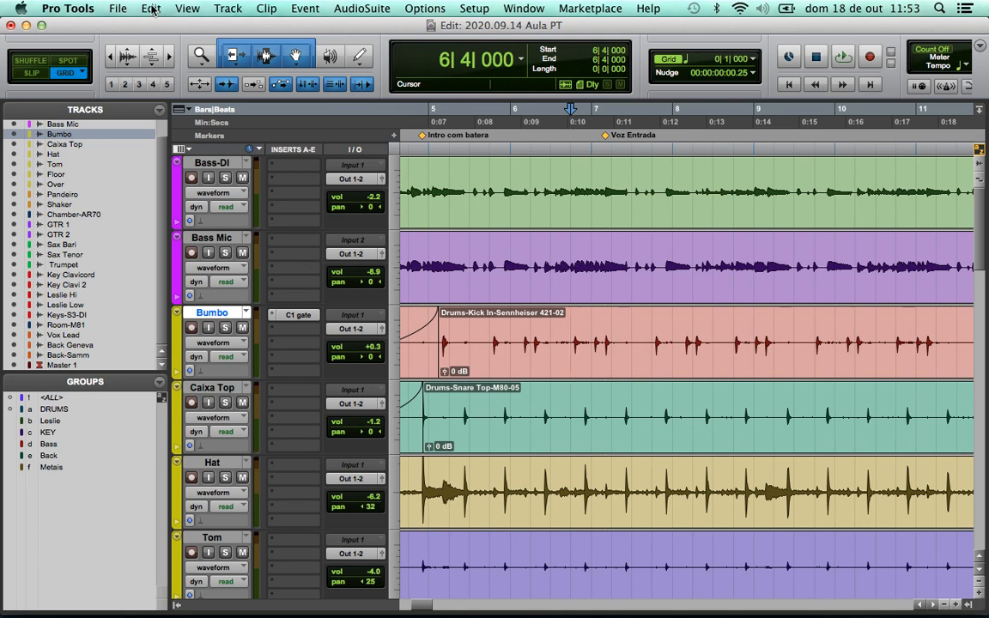
Open the Separate Clip commands to view the At Selection, On Grid and At Transients options.
click(152, 8)
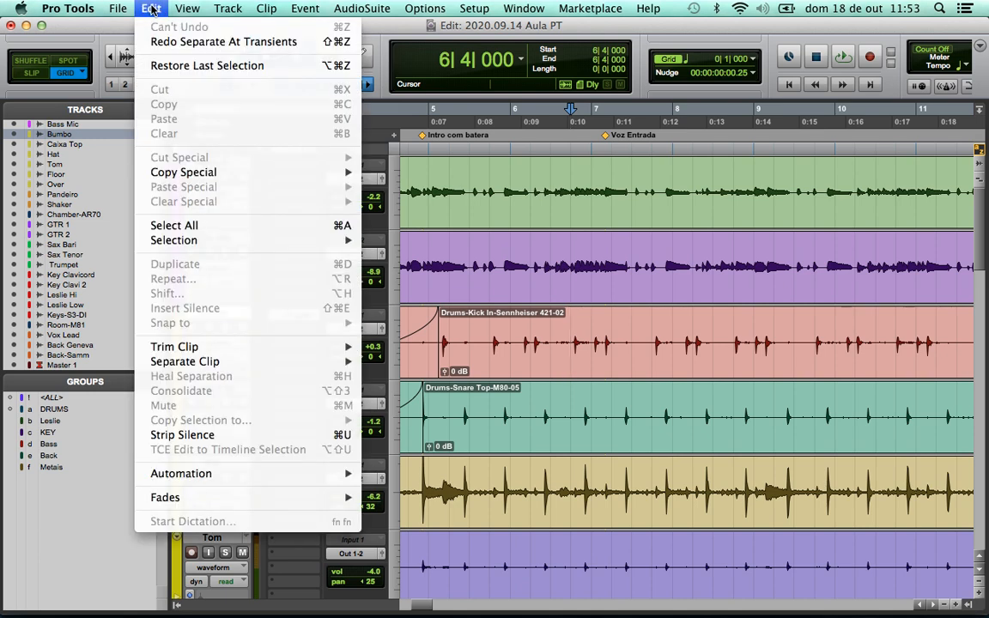
mouse_move(185, 364)
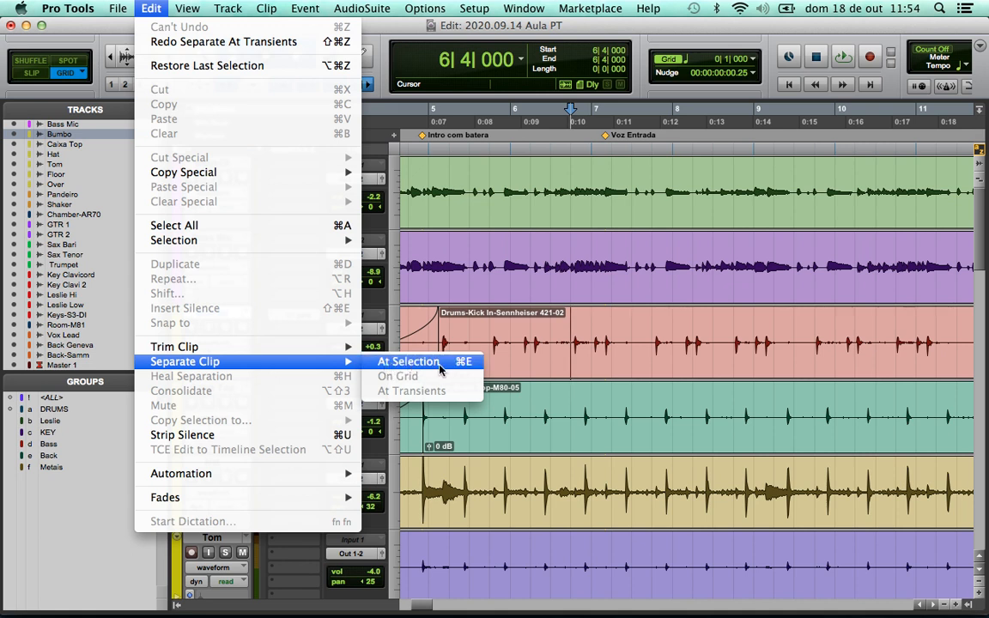
click(568, 358)
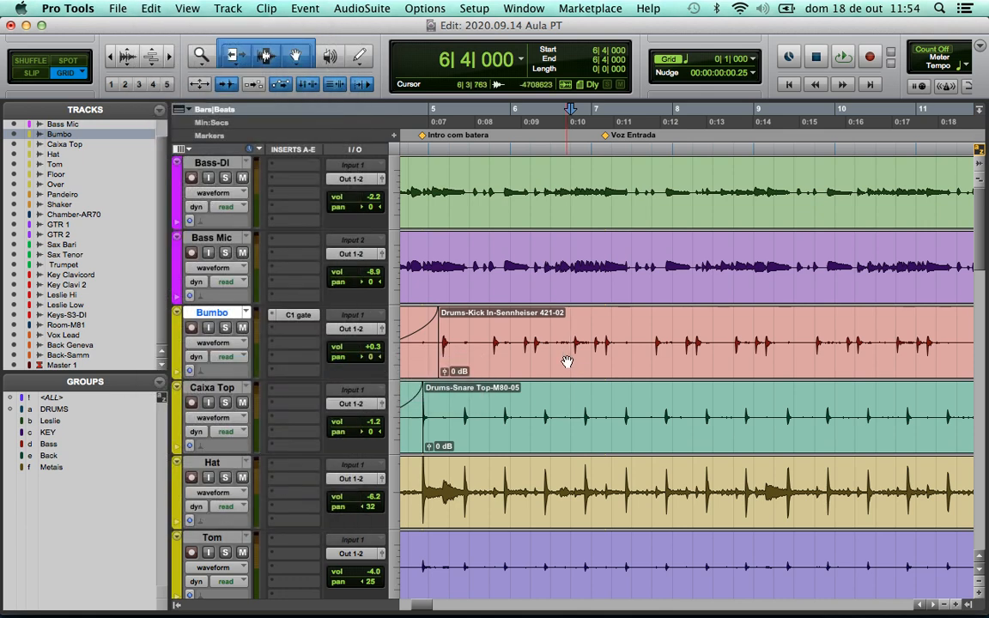
Switch to Slip mode and separate the Bumbo clip at the edit cursor placed at 6|1|345.
click(620, 331)
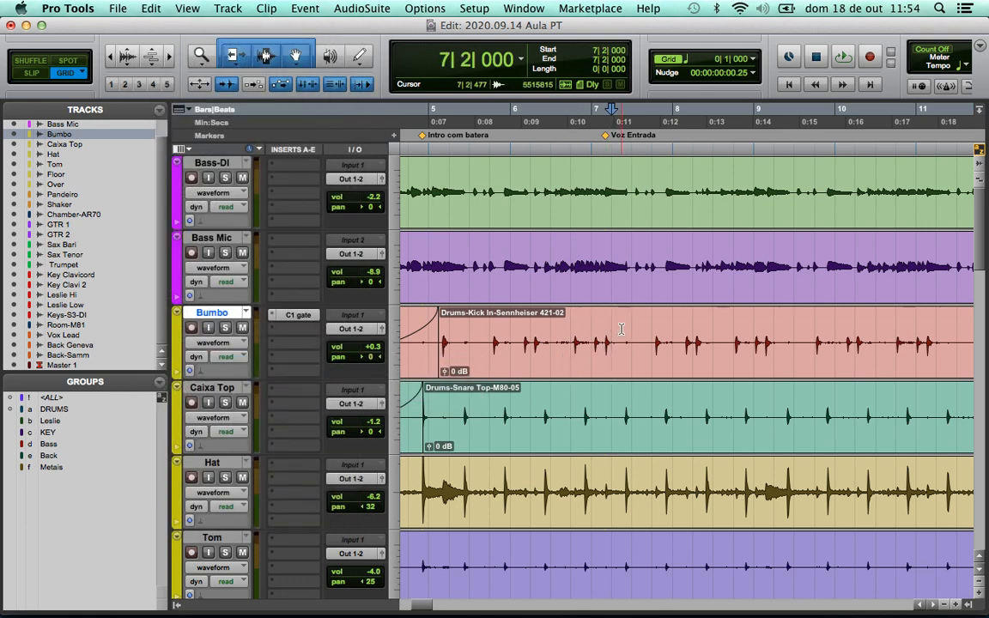
click(32, 72)
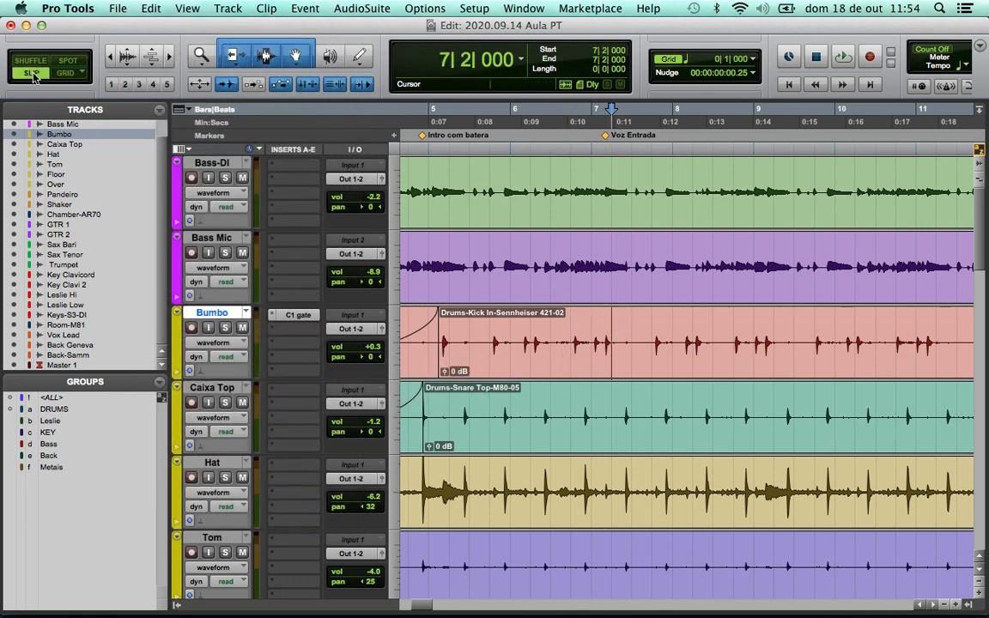
click(622, 328)
click(640, 328)
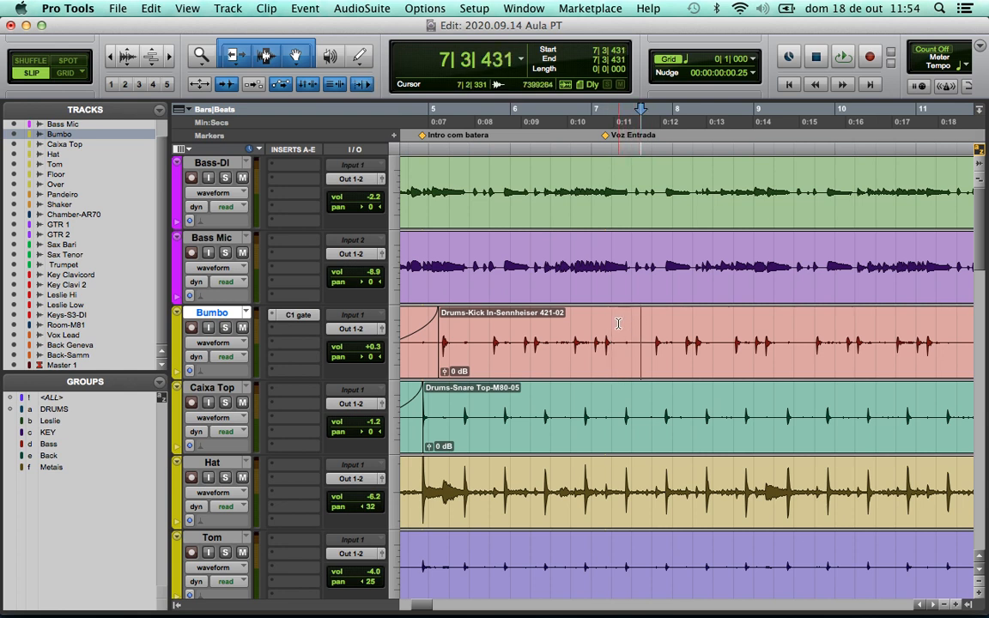
click(614, 327)
click(579, 328)
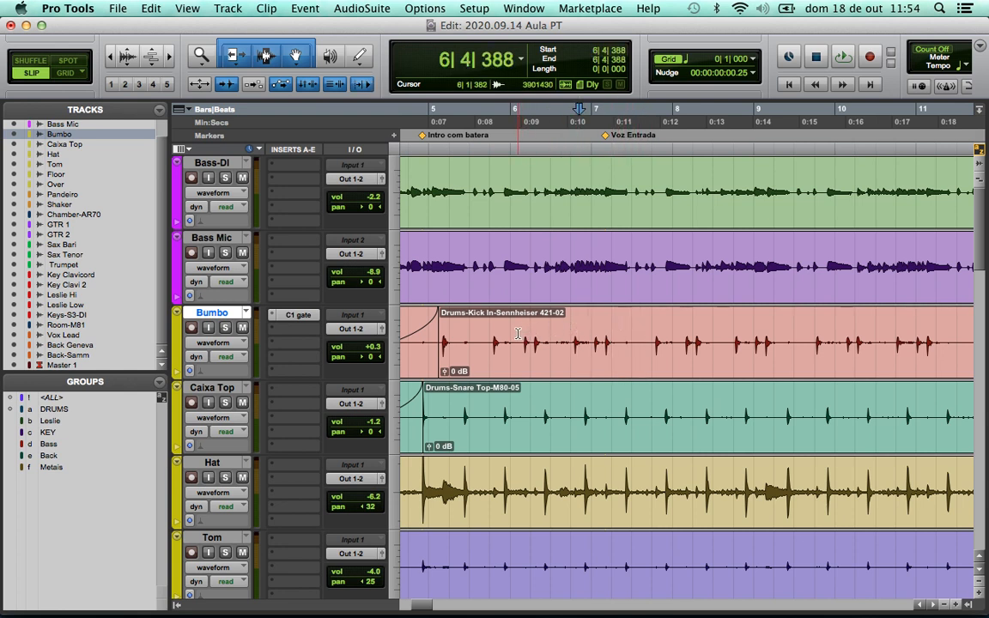
click(517, 333)
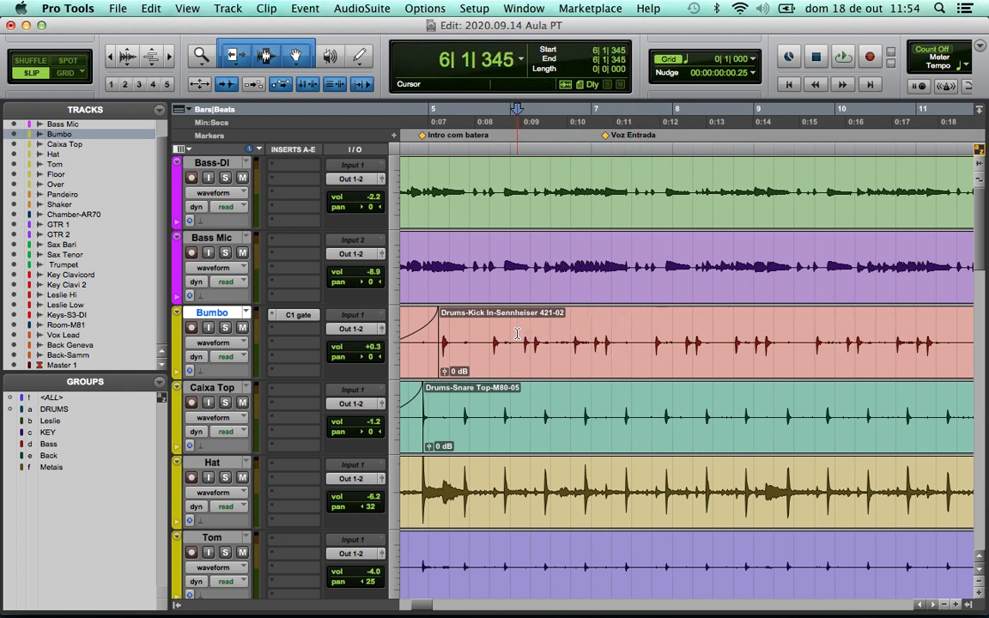
key(super+e)
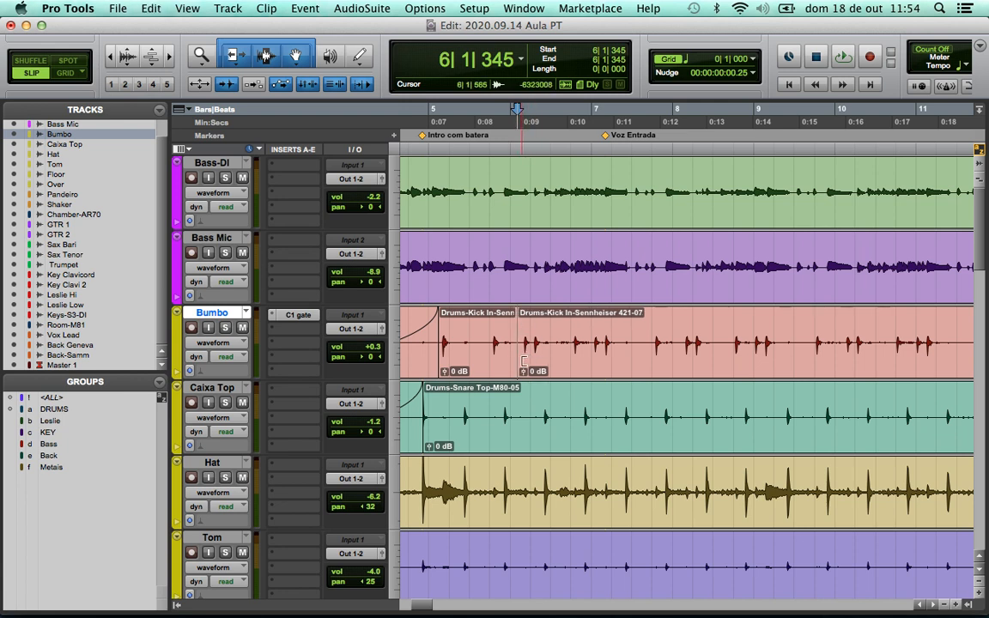
Separate the Bumbo clip again at 7|3|540 and select the piece between the two cuts.
click(643, 337)
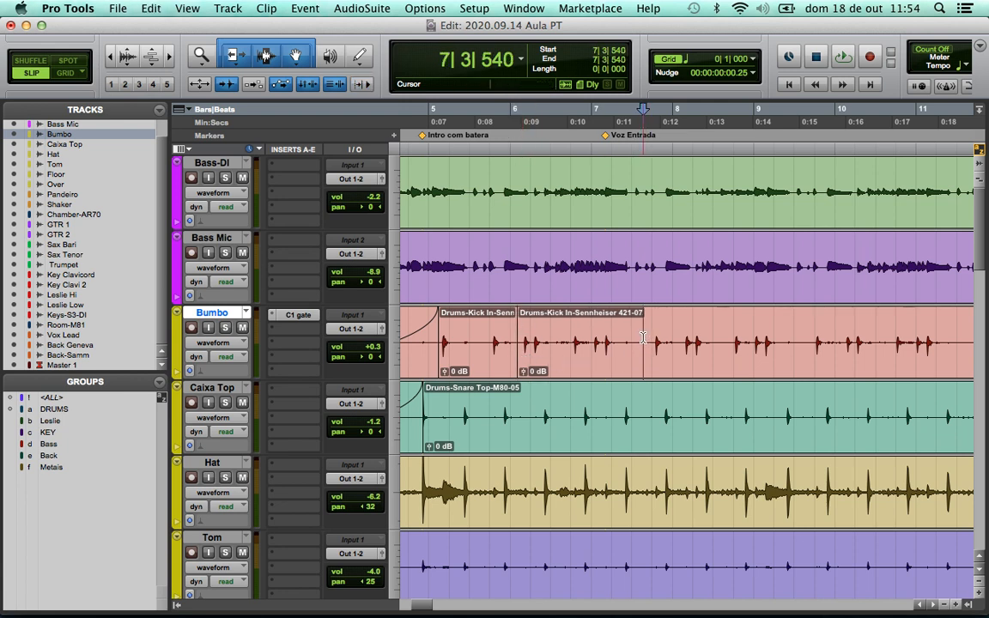
key(super+e)
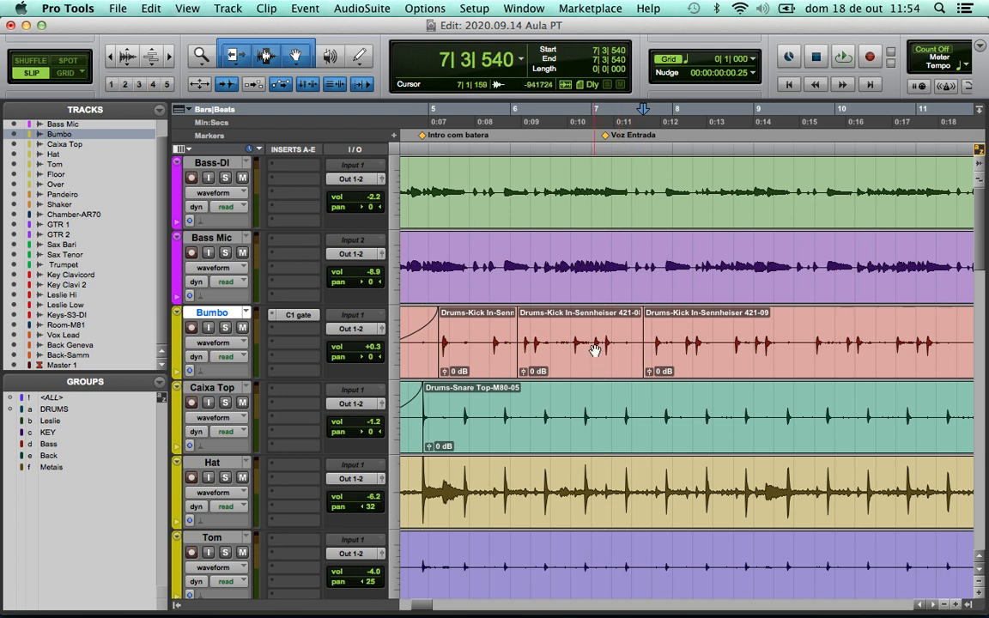
click(592, 350)
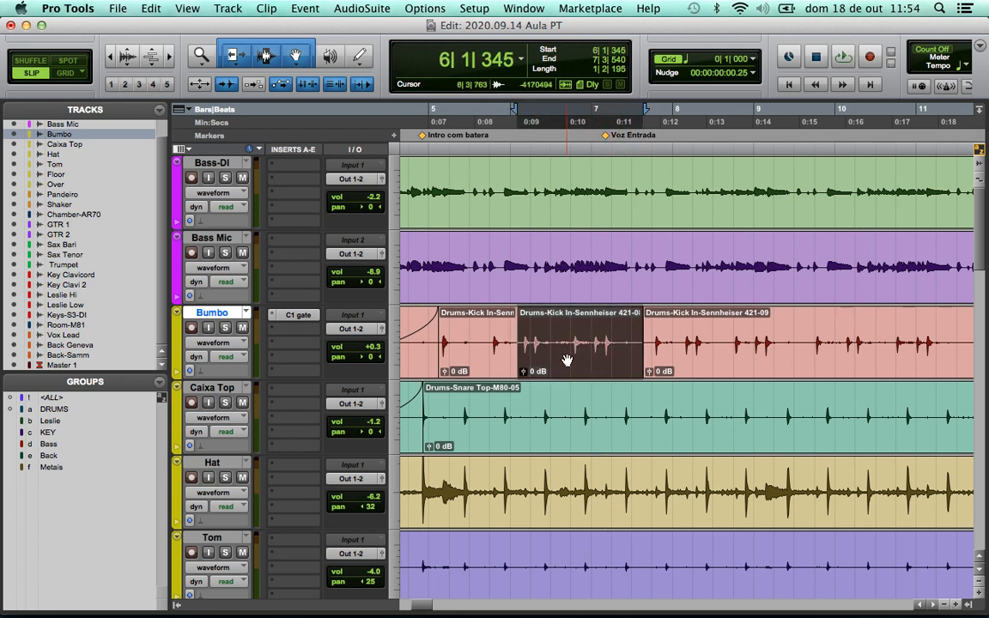
Undo the separations made in the Bumbo clip.
key(super+z)
key(super+z)
key(super+z)
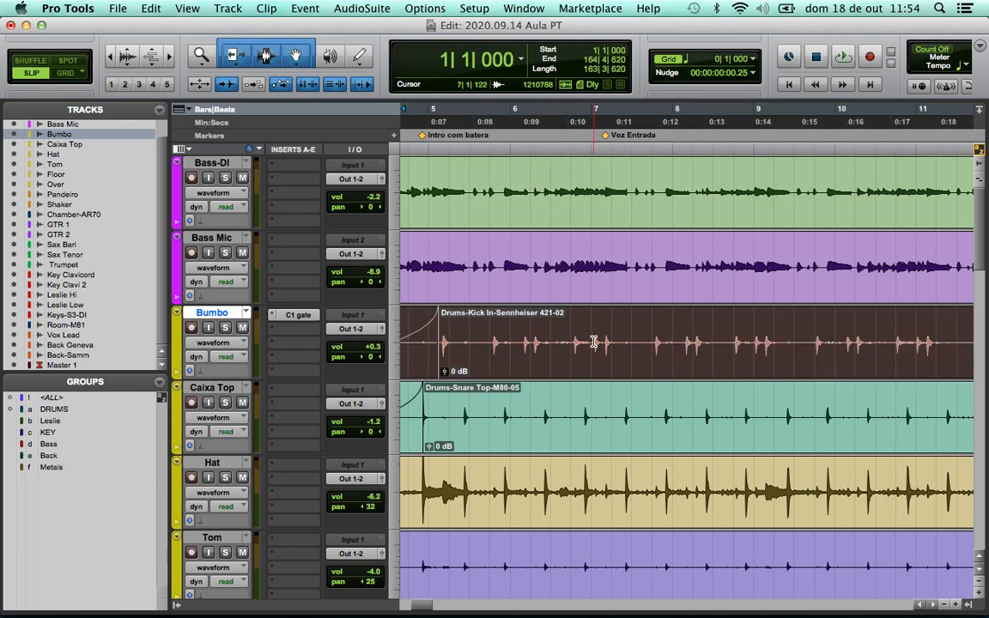
Separate the Bumbo clip at a selection from 6|3|946 to 8|3|134, and undo that separation.
click(593, 342)
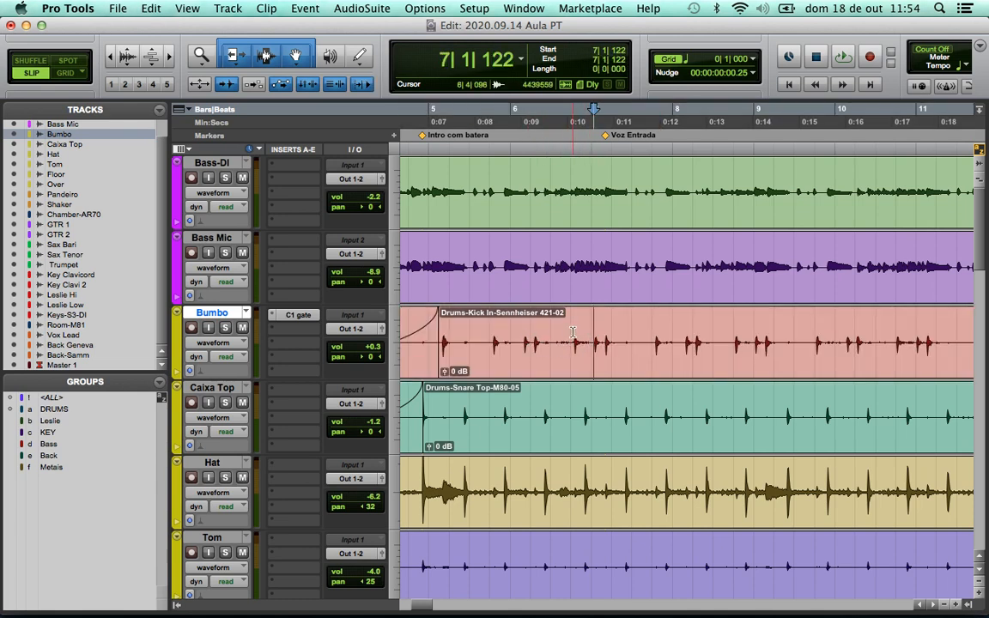
drag(572, 333, 715, 327)
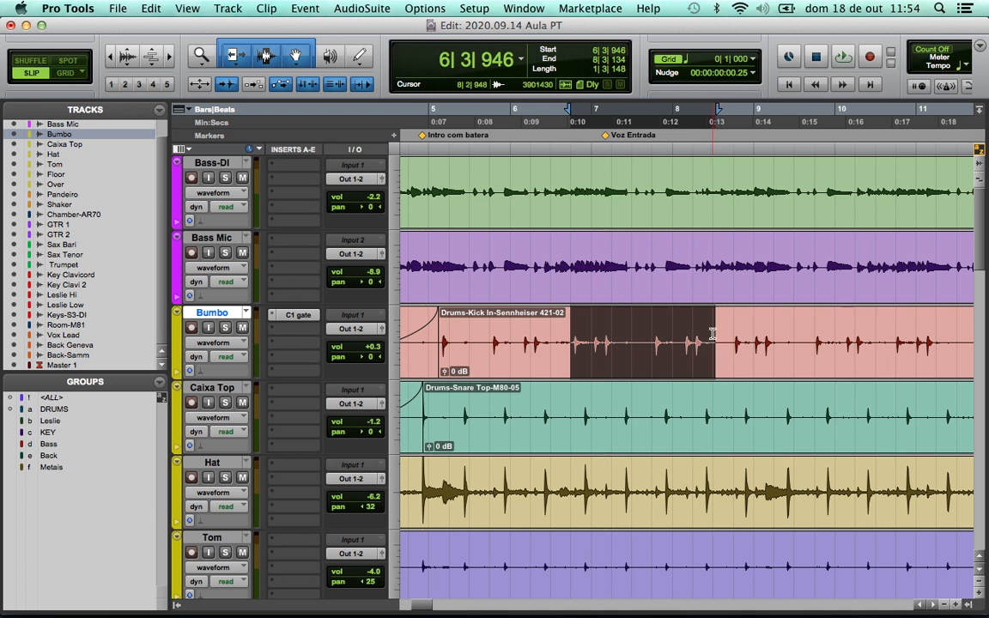
key(super+e)
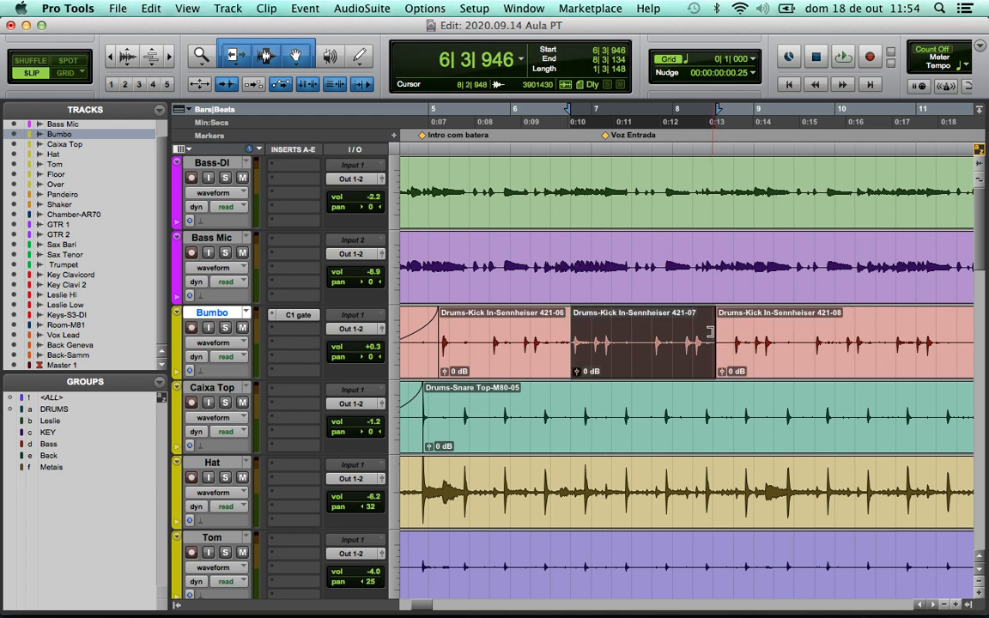
key(super+z)
click(653, 336)
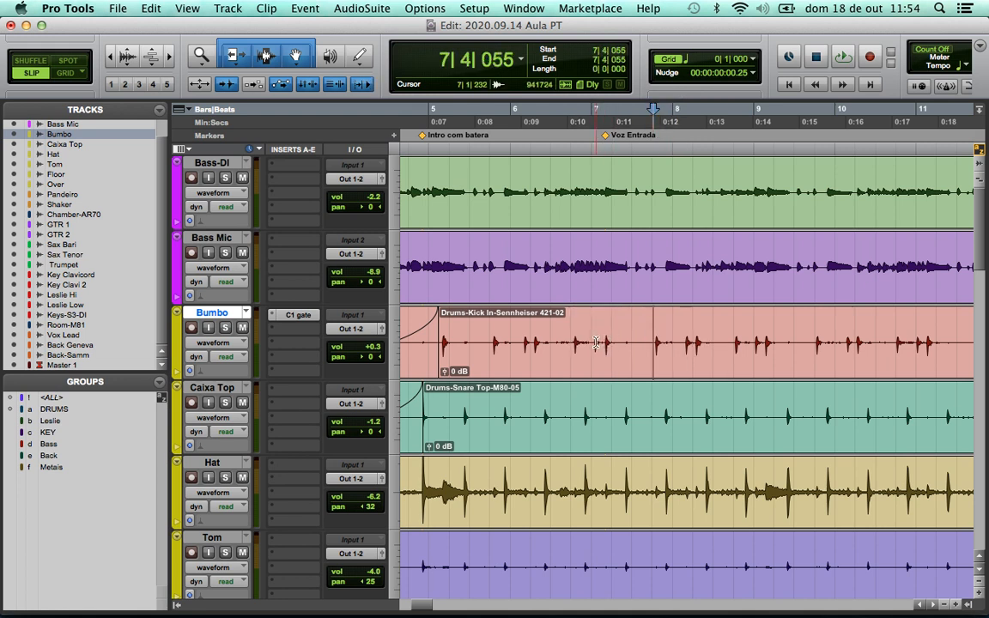
In Grid mode, select the Bumbo clip from 6|4|000 to 8|4|000 and separate it on grid with a 0 mSec pre-separate amount.
key(F4)
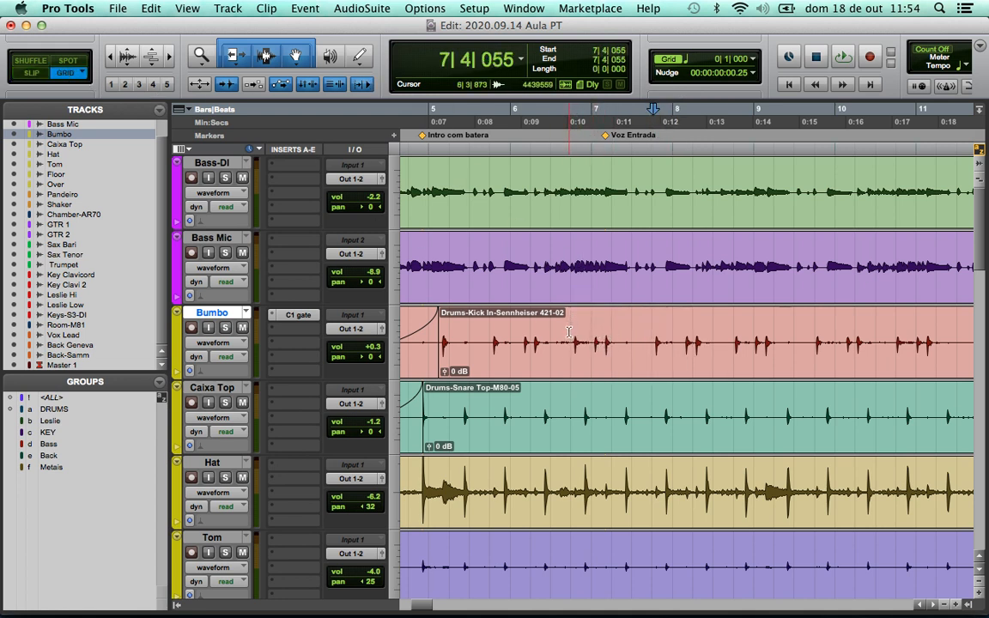
drag(568, 331, 728, 331)
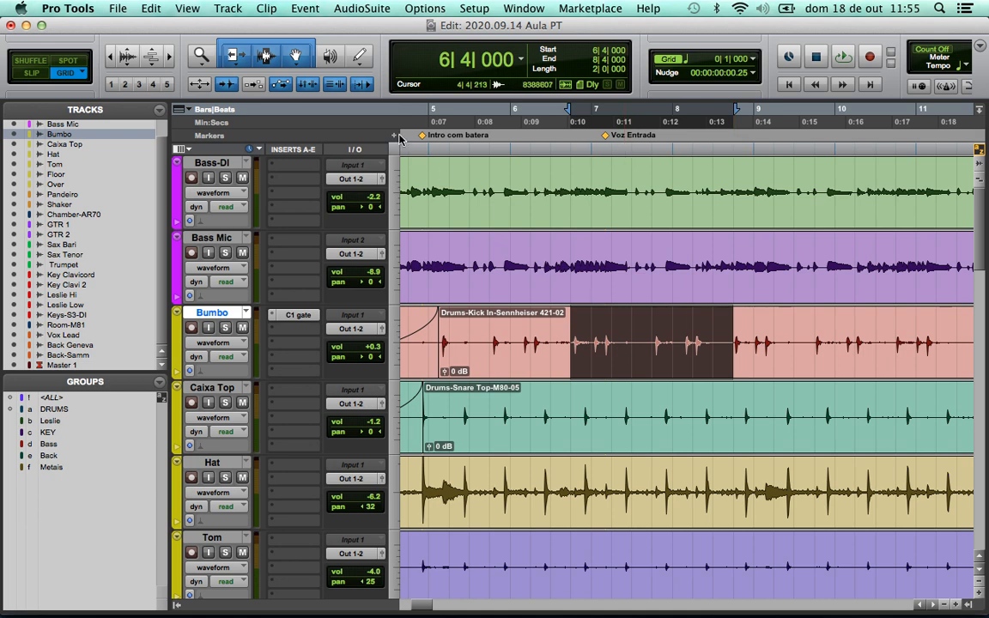
click(148, 8)
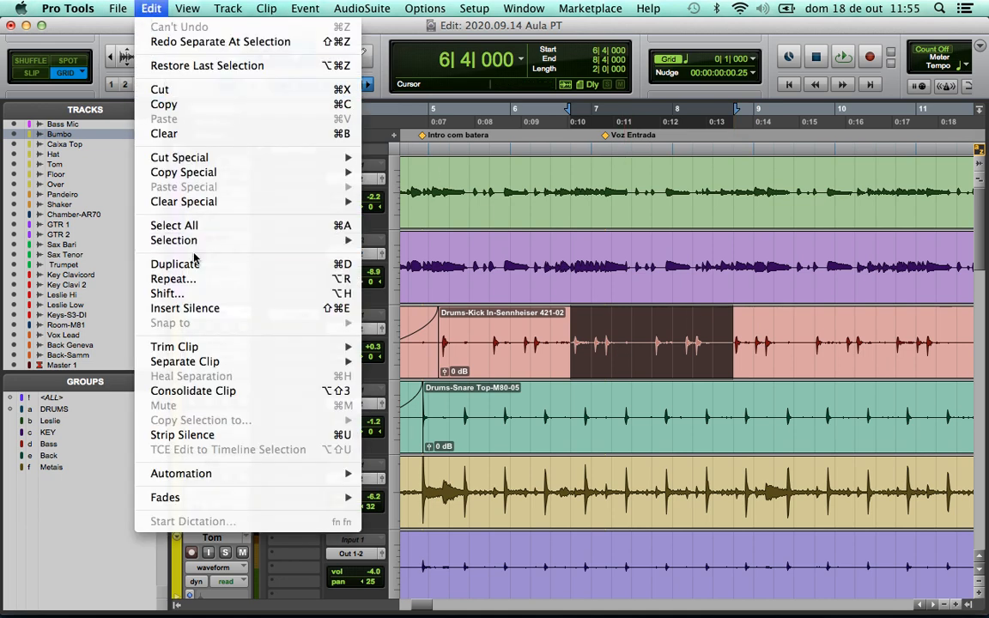
mouse_move(206, 363)
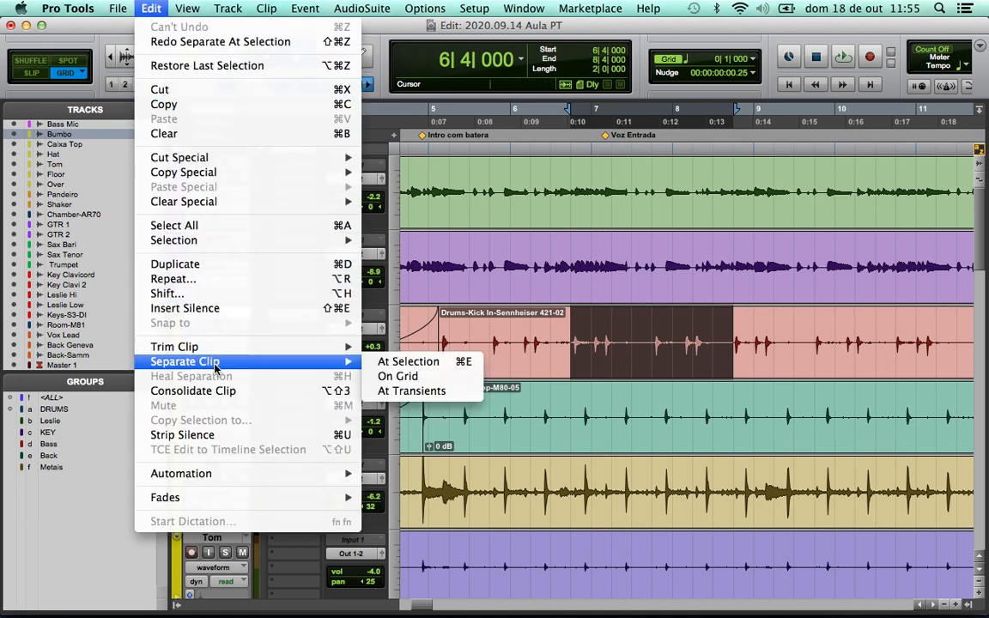
click(406, 378)
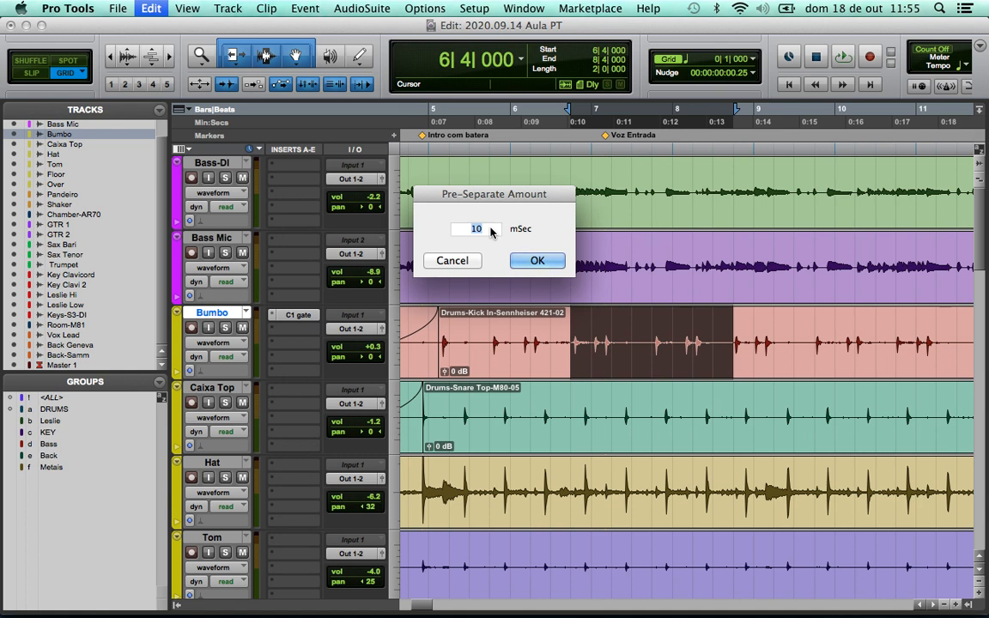
text(0)
click(536, 261)
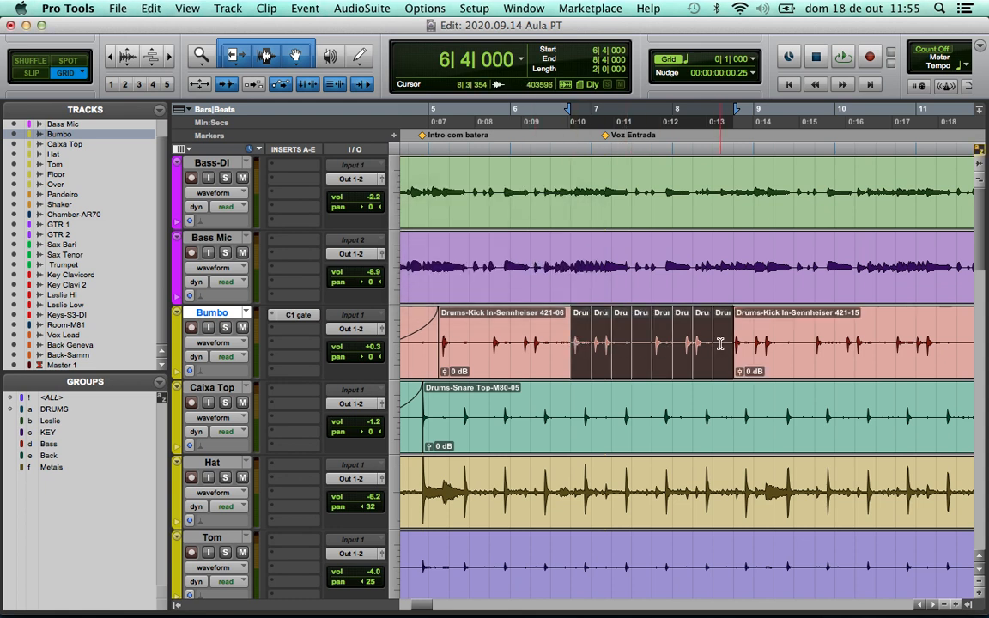
Select the grid-cut Bumbo pieces one by one up to 8|3|000, and undo the on-grid separation.
click(642, 348)
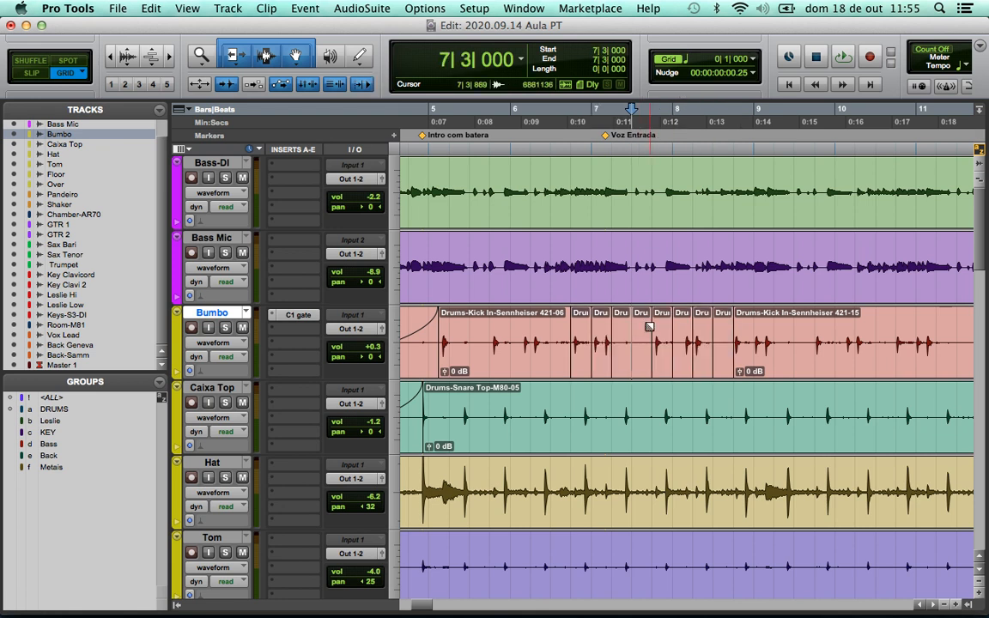
click(623, 363)
click(641, 366)
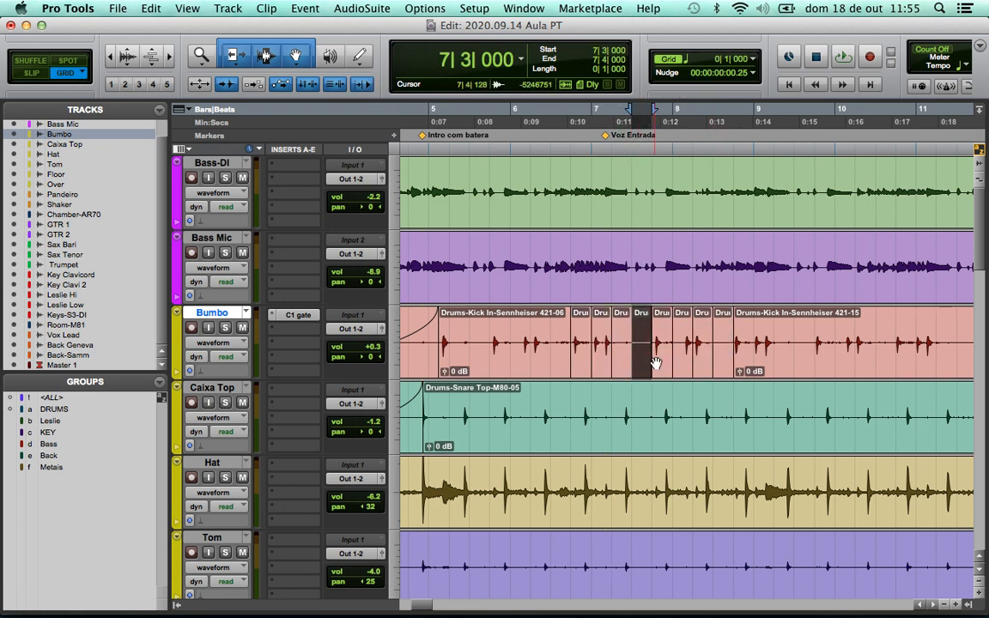
click(661, 363)
click(682, 363)
click(702, 363)
click(721, 363)
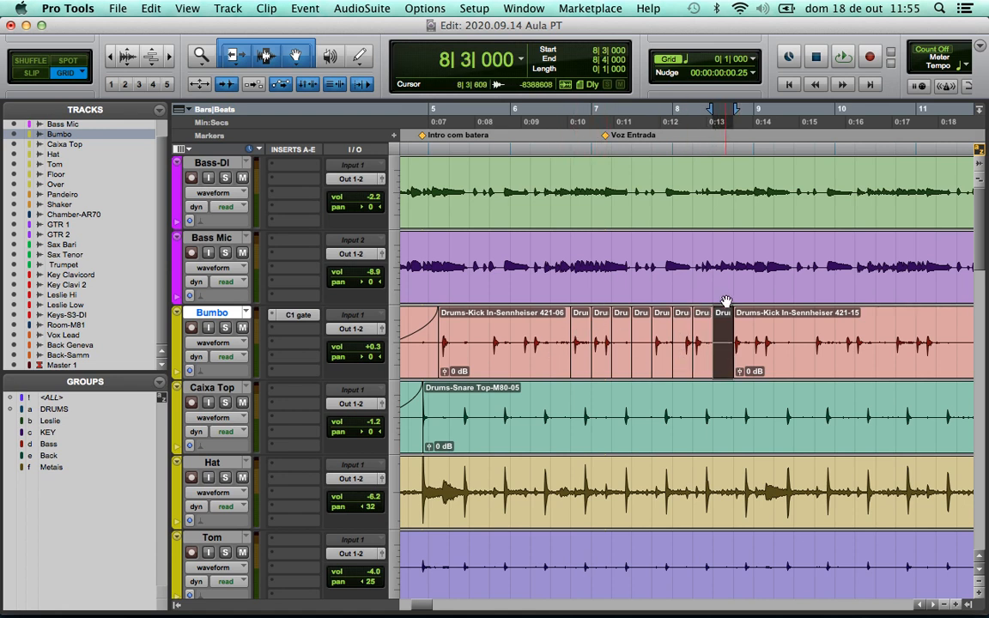
key(super+z)
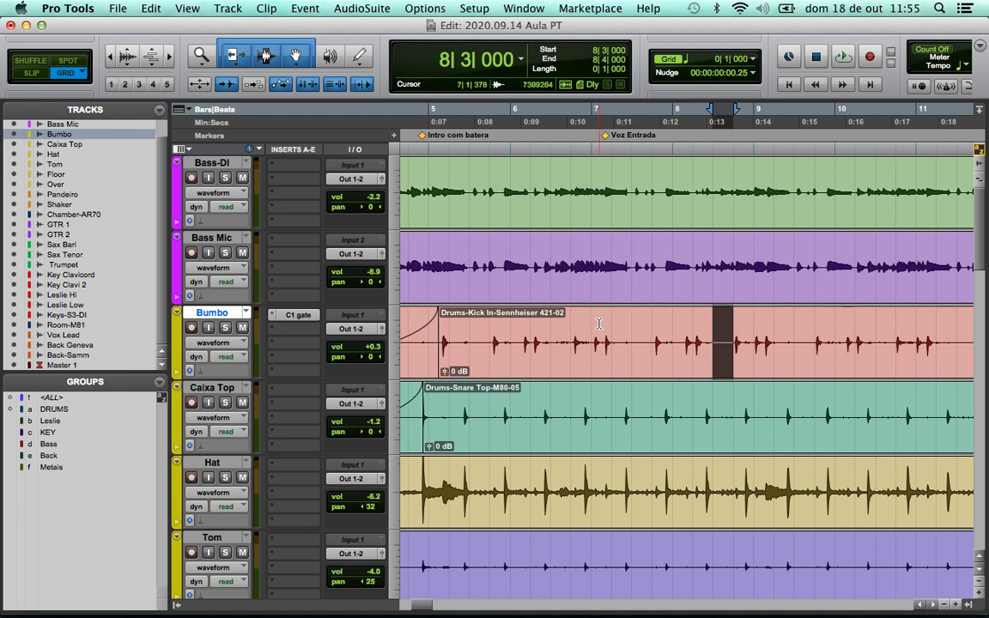
In Slip mode, select the Bumbo clip from 6|3|837 to 8|3|829 and separate it at transients with a 0 mSec pre-separate amount.
click(25, 76)
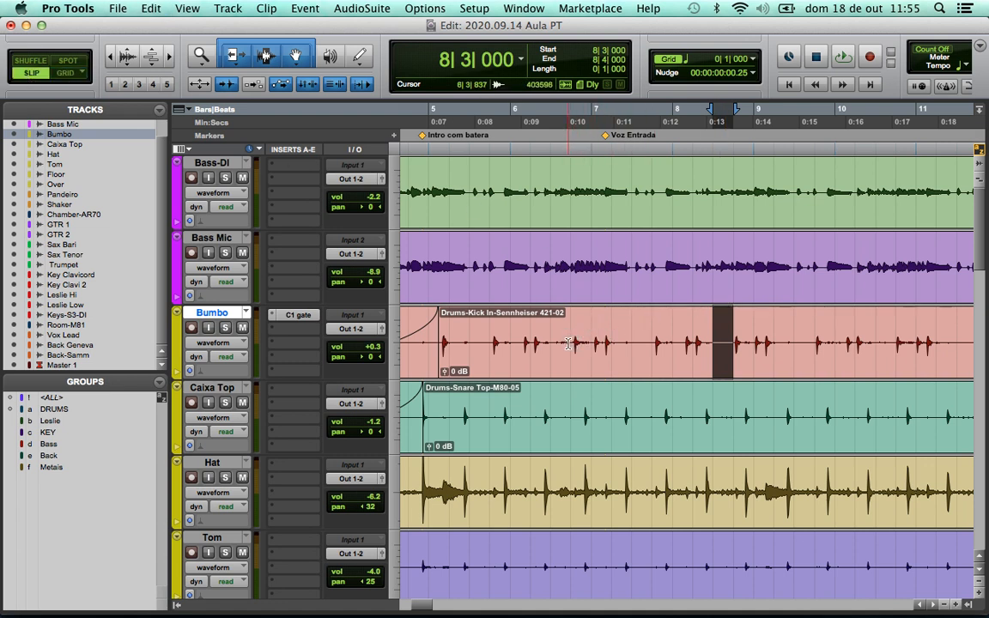
drag(568, 343, 729, 365)
click(151, 9)
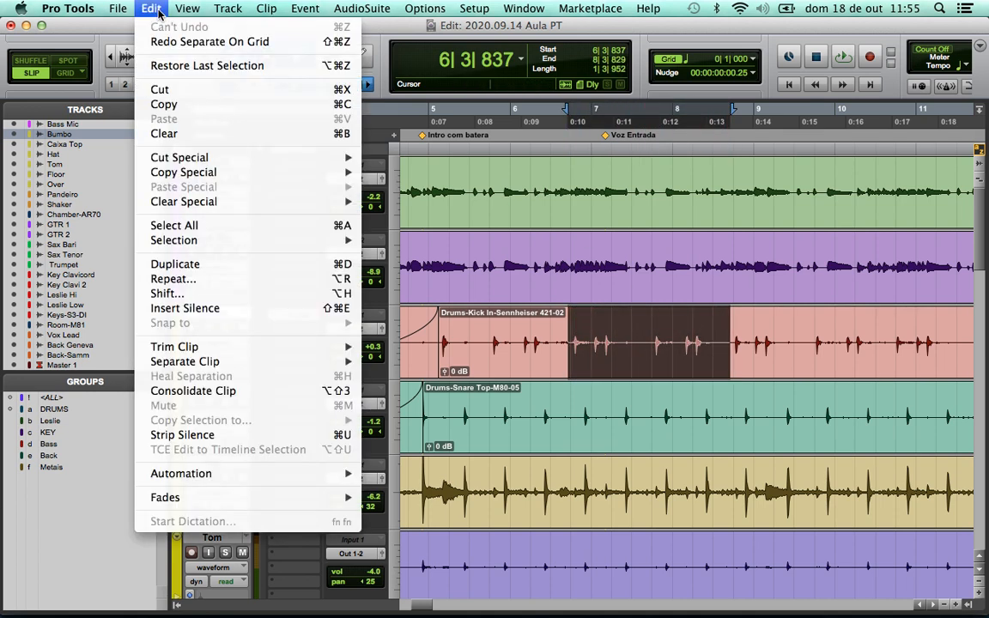
mouse_move(197, 365)
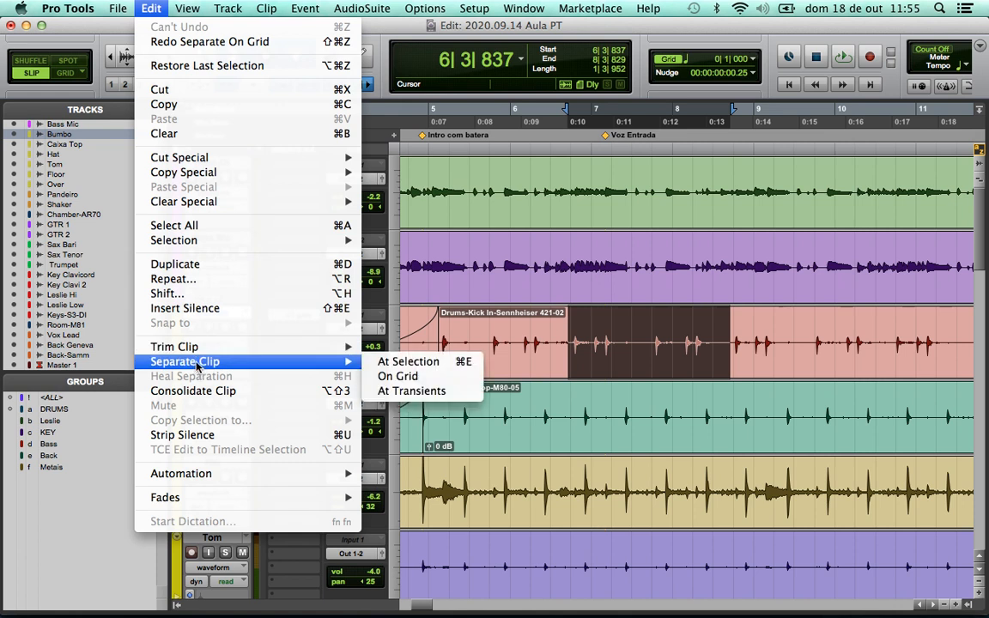
click(405, 391)
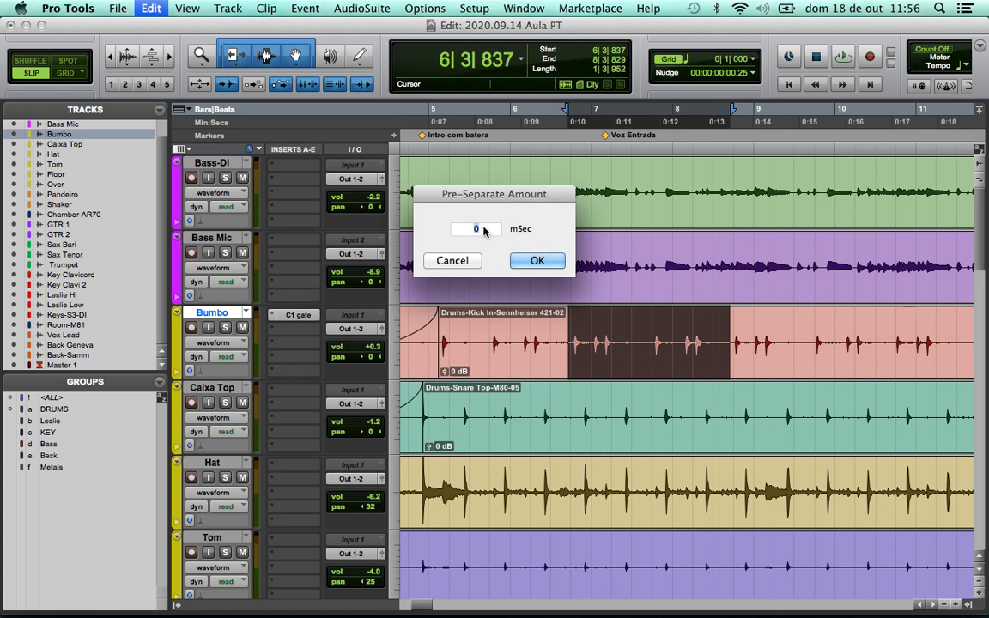
click(538, 263)
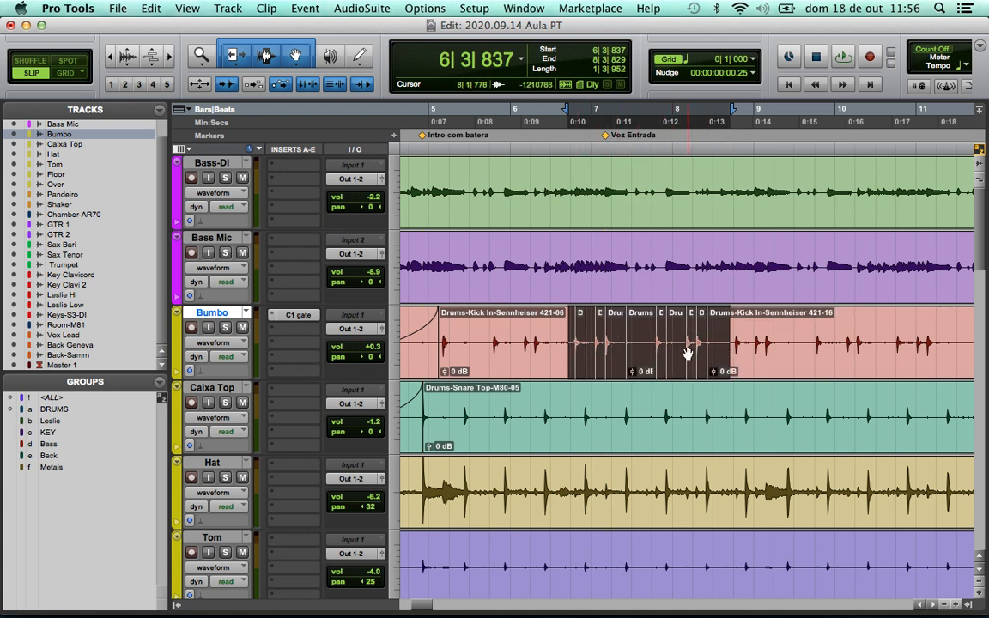
Place the edit cursor at 7|3|285 in the Bumbo track and examine the transient cuts up close.
click(637, 336)
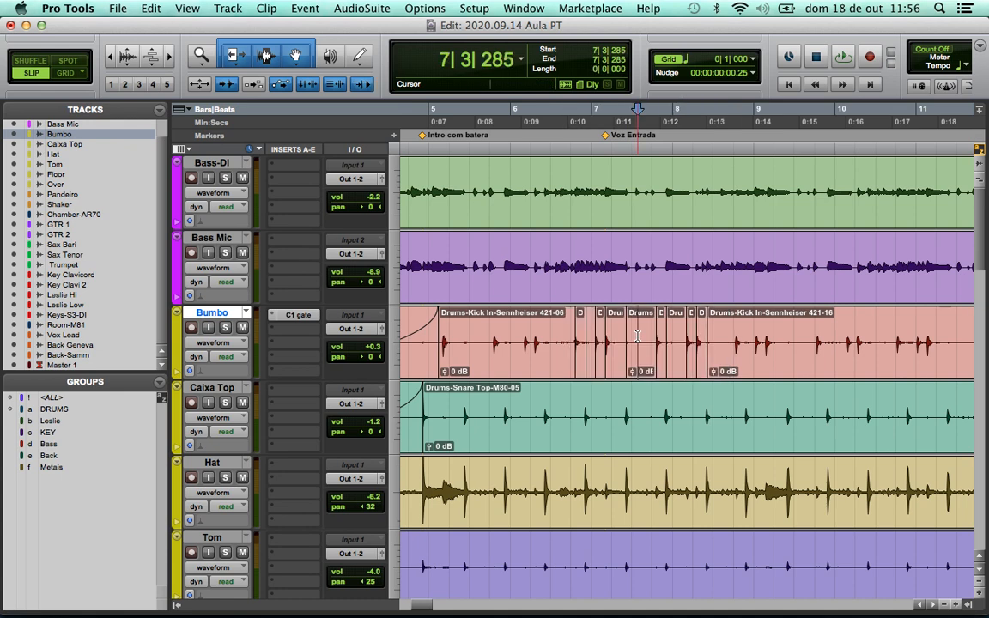
key(t)
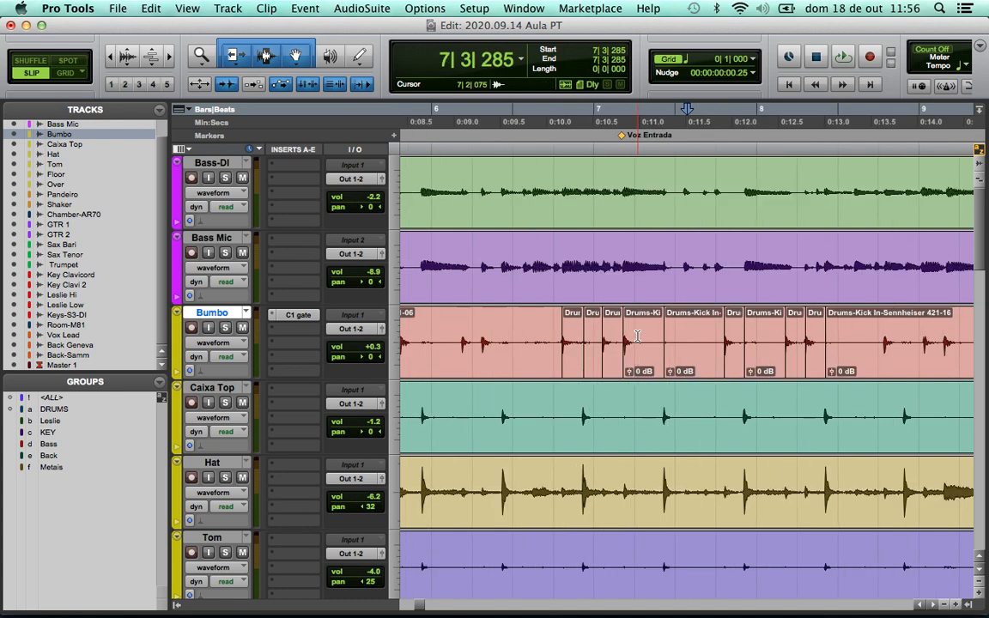
key(t)
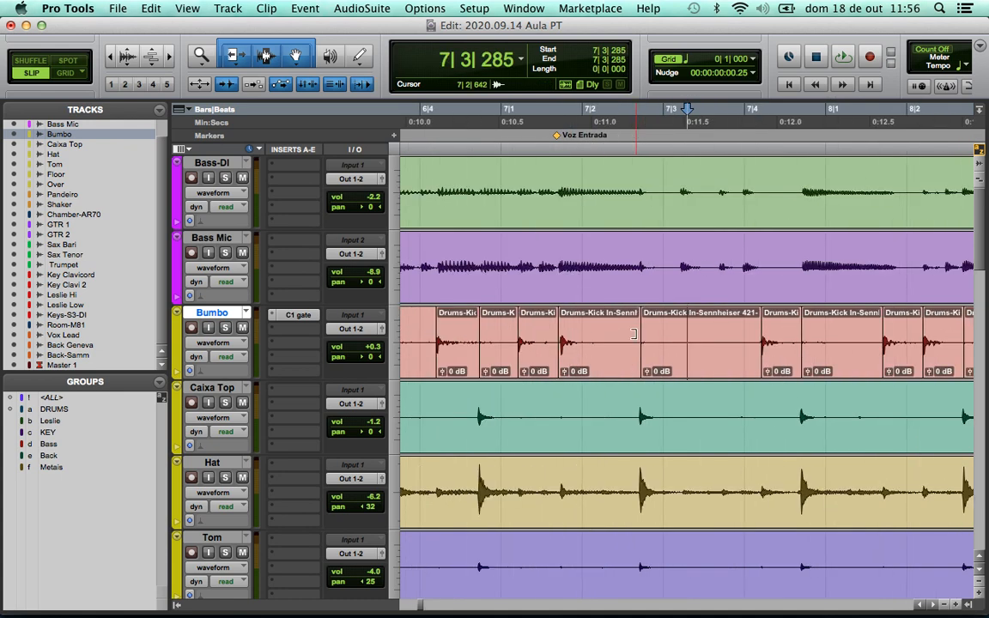
Select the transient-cut Bumbo pieces one by one from 6|4|199 to 8|1|677 and examine where each cut falls.
click(453, 360)
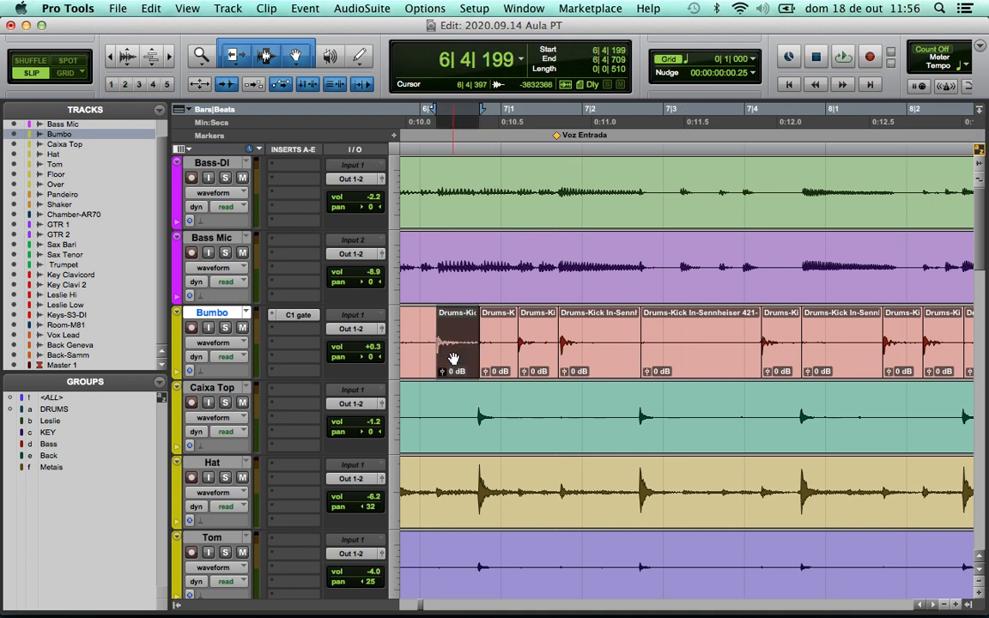
click(496, 367)
click(537, 367)
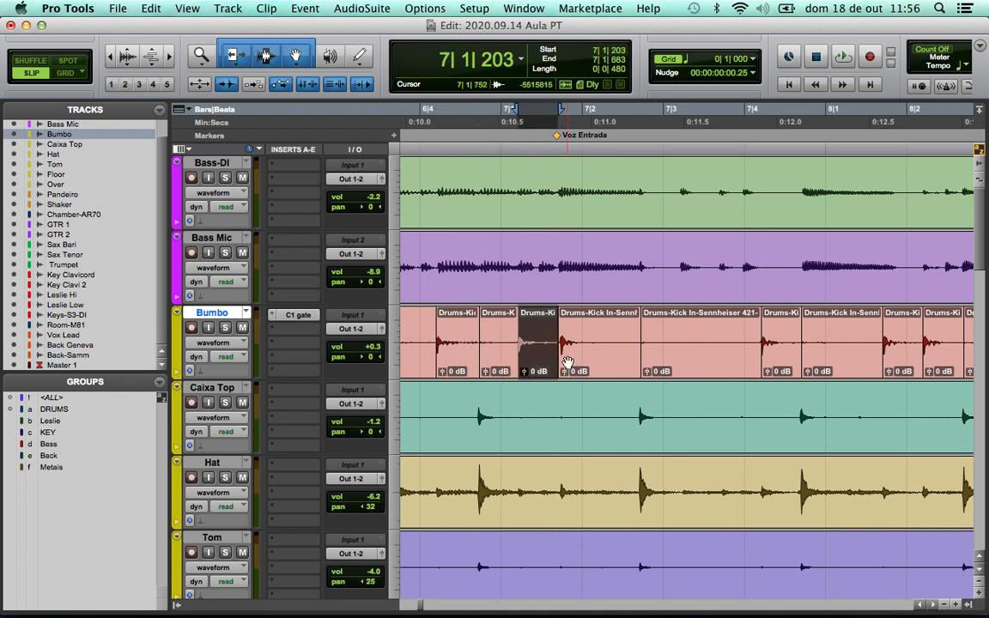
click(579, 364)
click(684, 368)
click(779, 358)
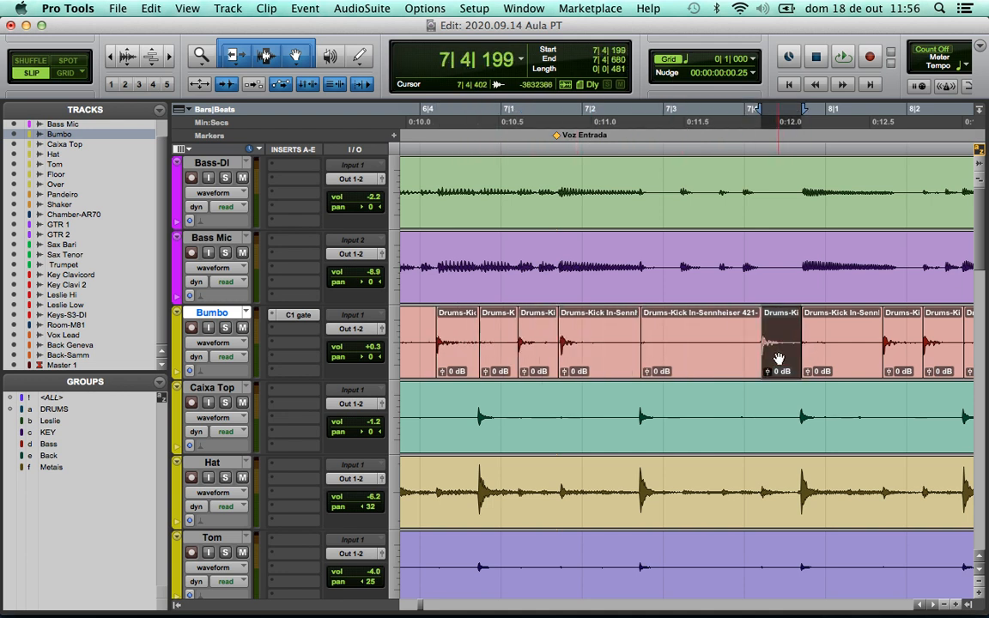
click(844, 361)
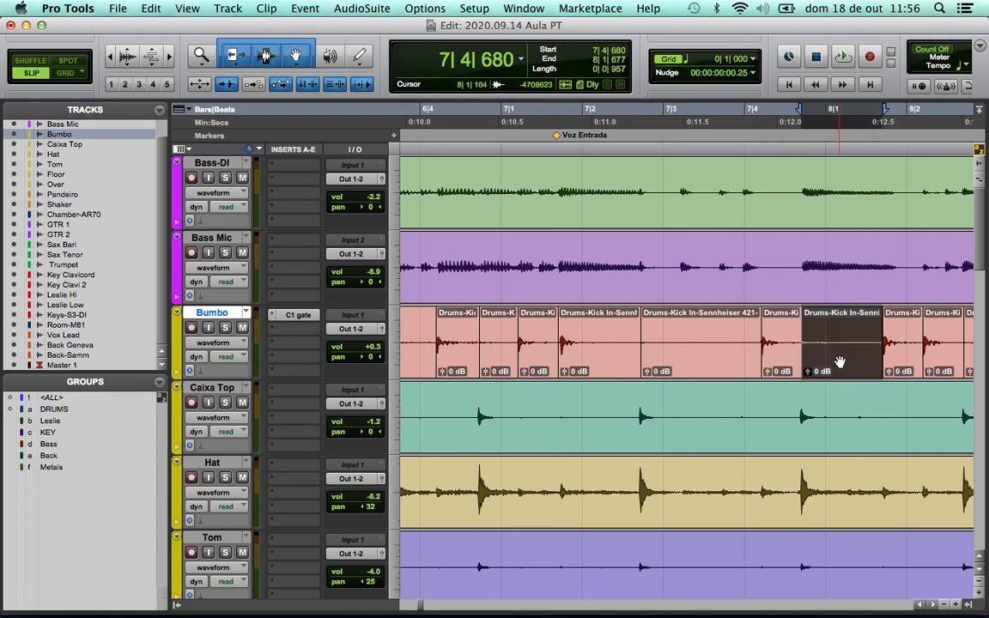
click(933, 605)
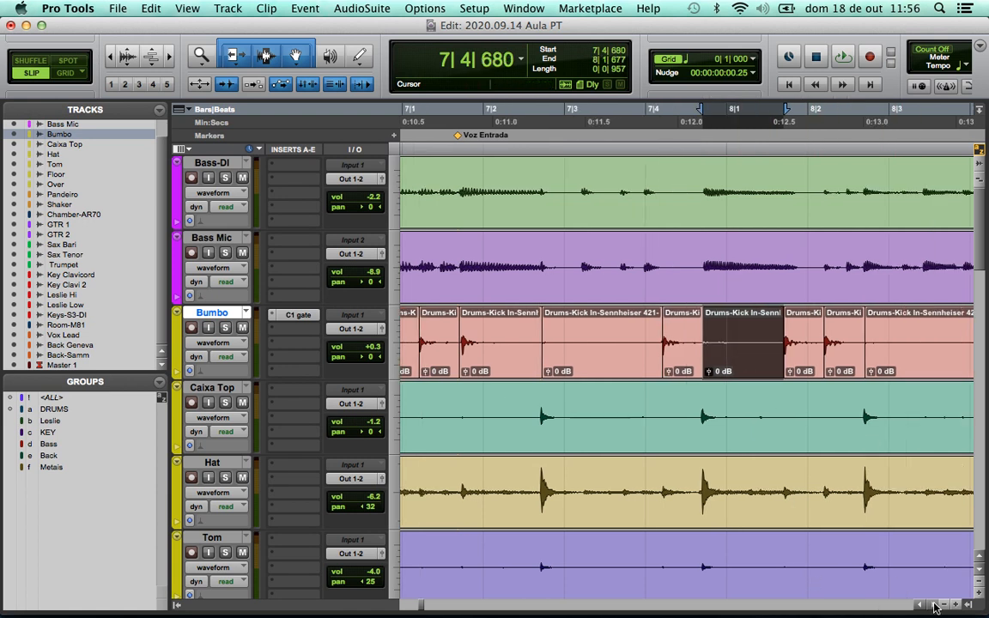
scroll(822, 547, left, 2)
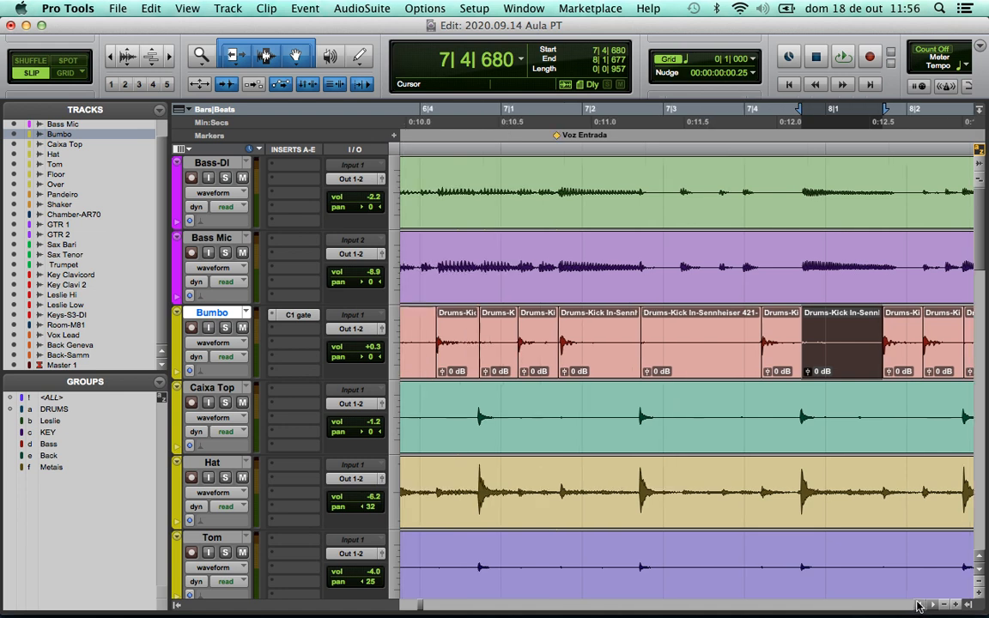
Delete the silent Bumbo pieces starting at 7|4|680, 7|2|695 and 6|4|709.
click(694, 368)
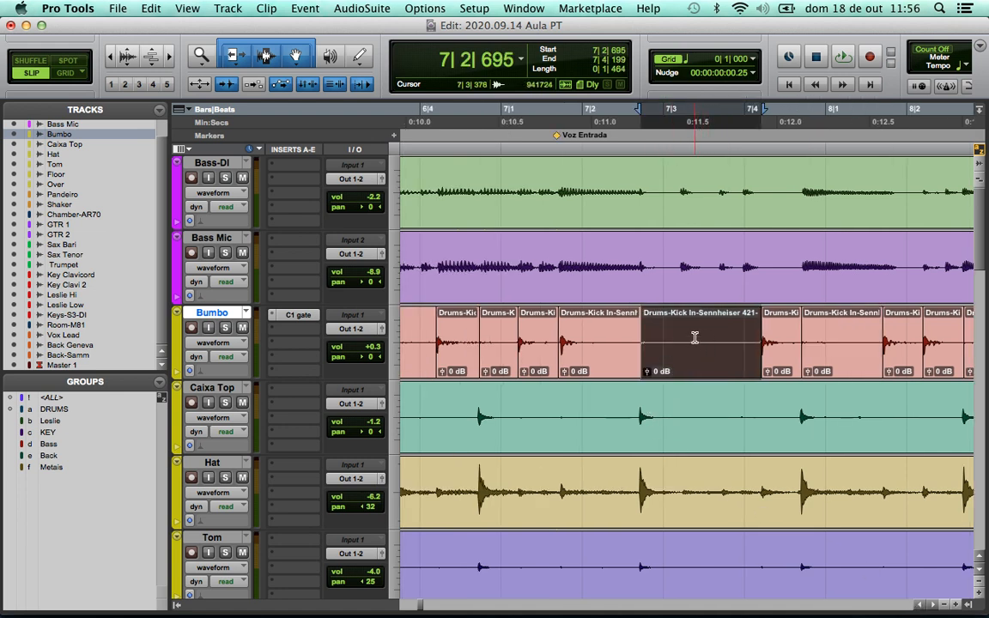
click(850, 350)
key(Delete)
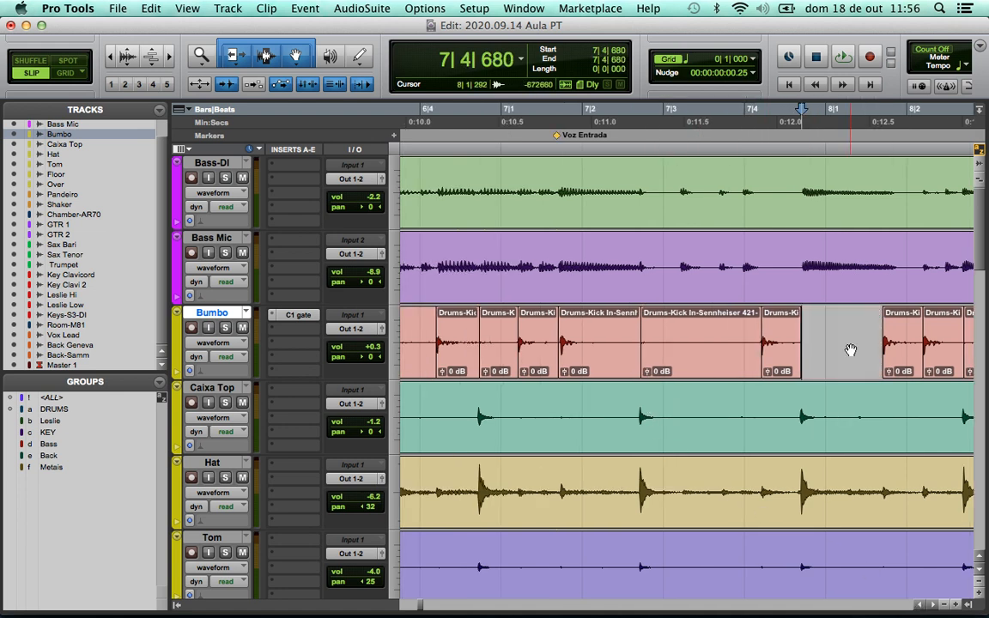
click(687, 366)
key(Delete)
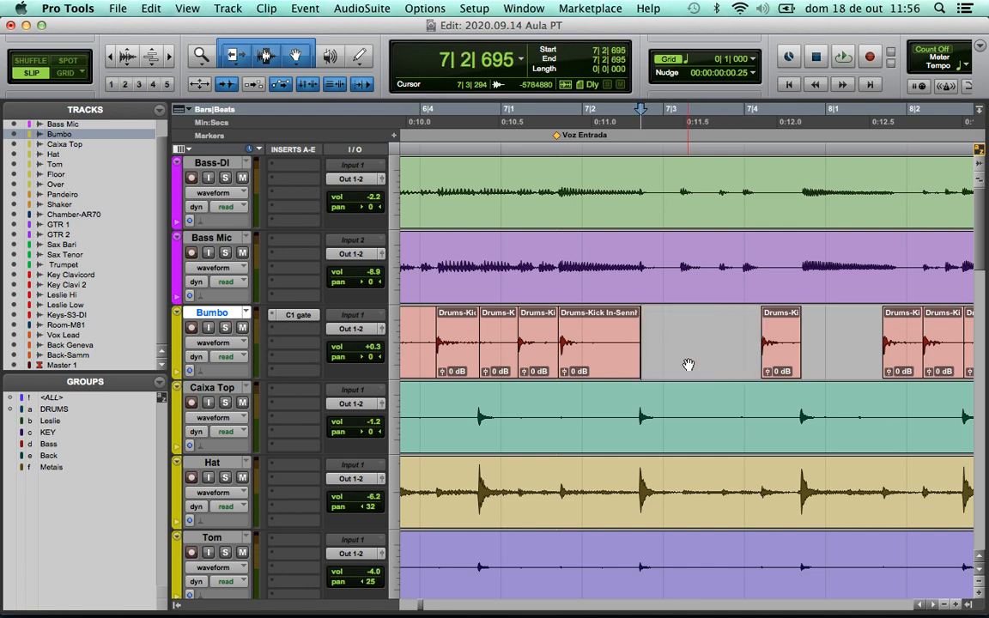
click(487, 360)
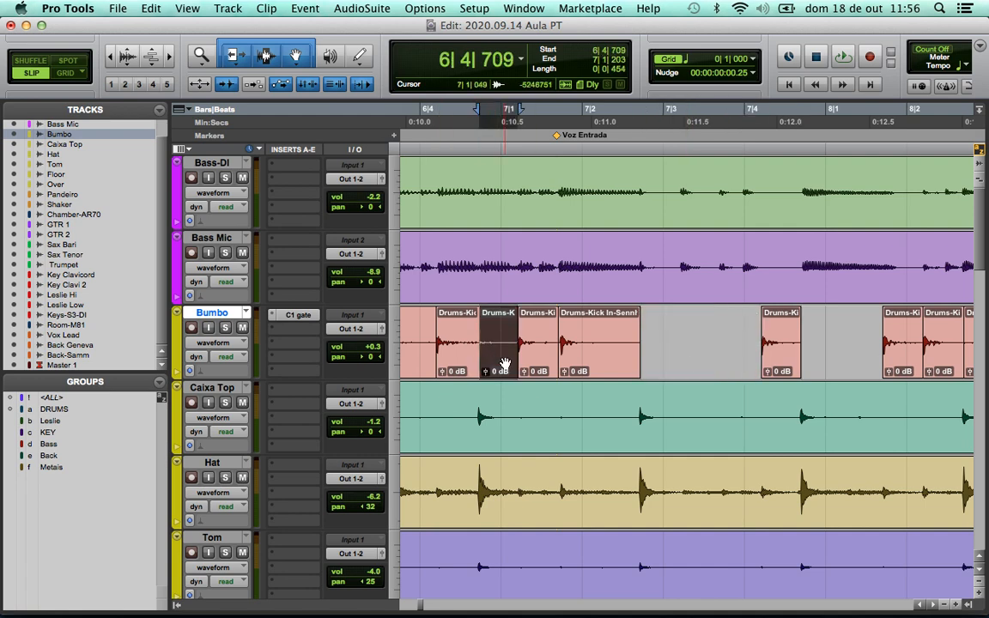
key(Delete)
Select the Caixa Top clip from 6|2|591 to 7|3|705 and separate it at transients.
key(r)
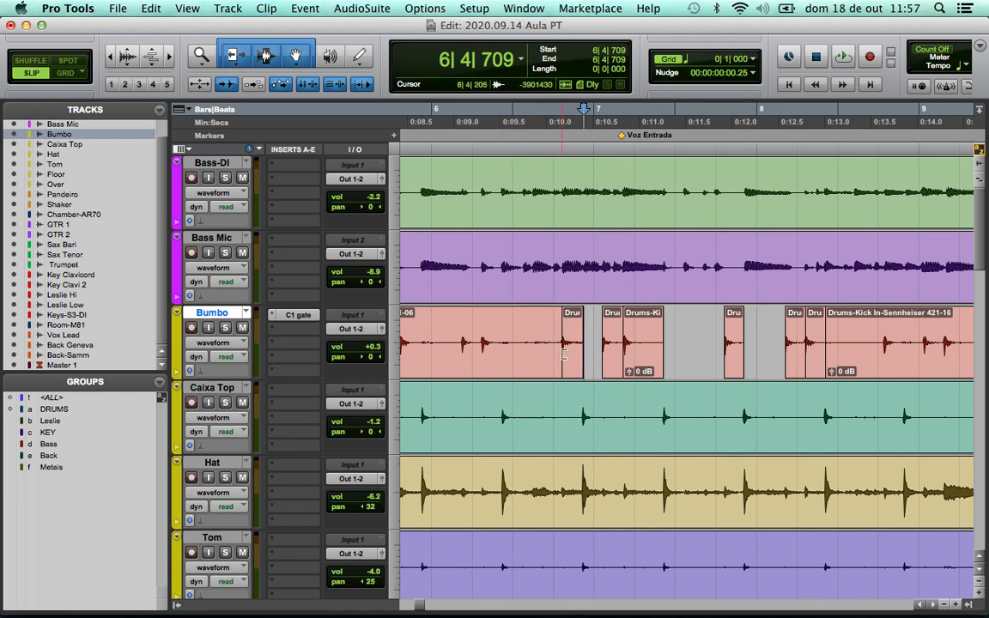
drag(500, 407, 704, 423)
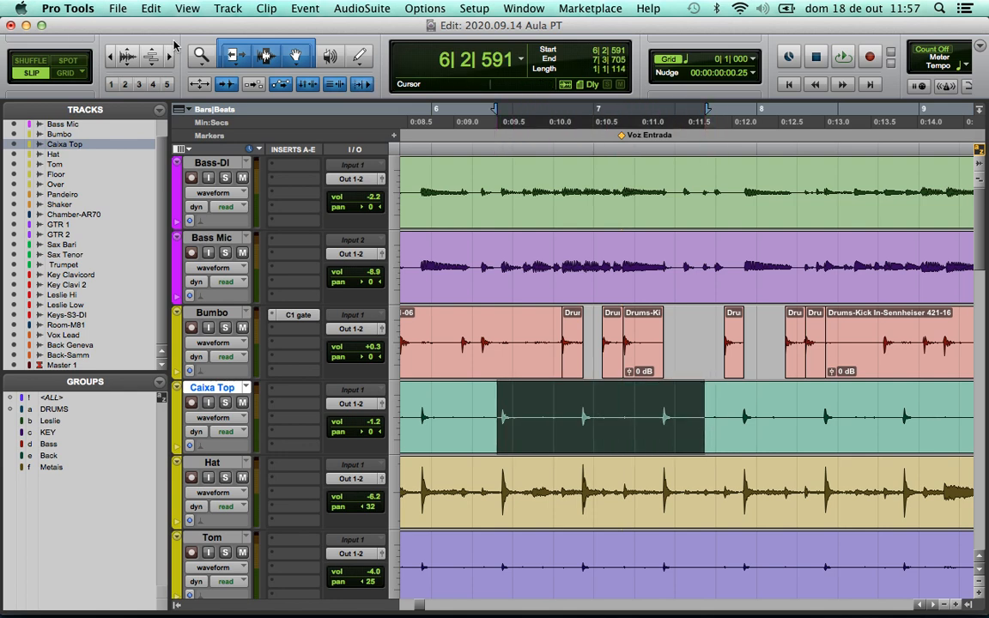
click(155, 10)
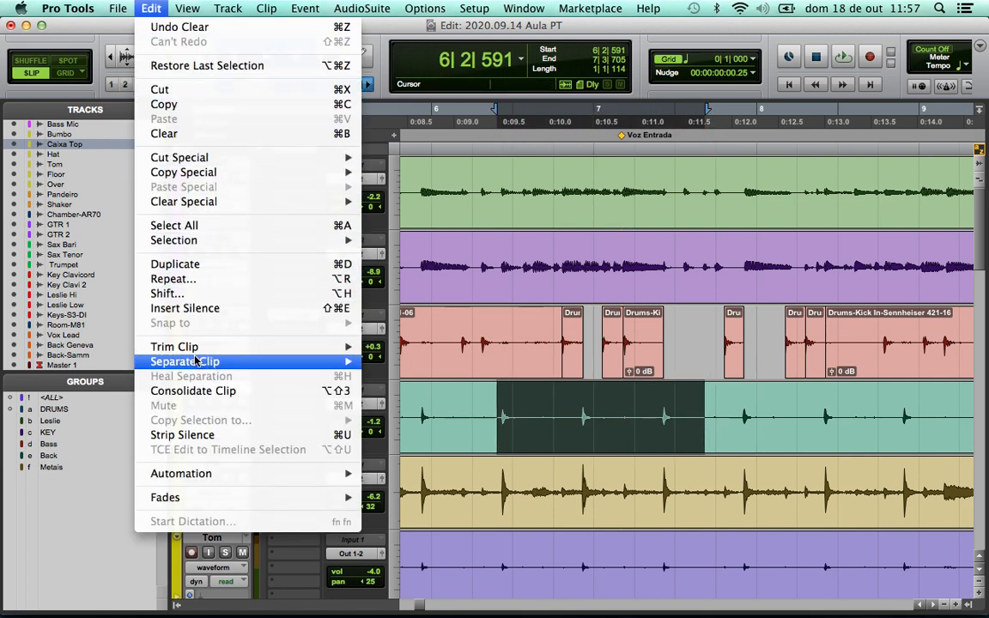
mouse_move(257, 361)
click(411, 390)
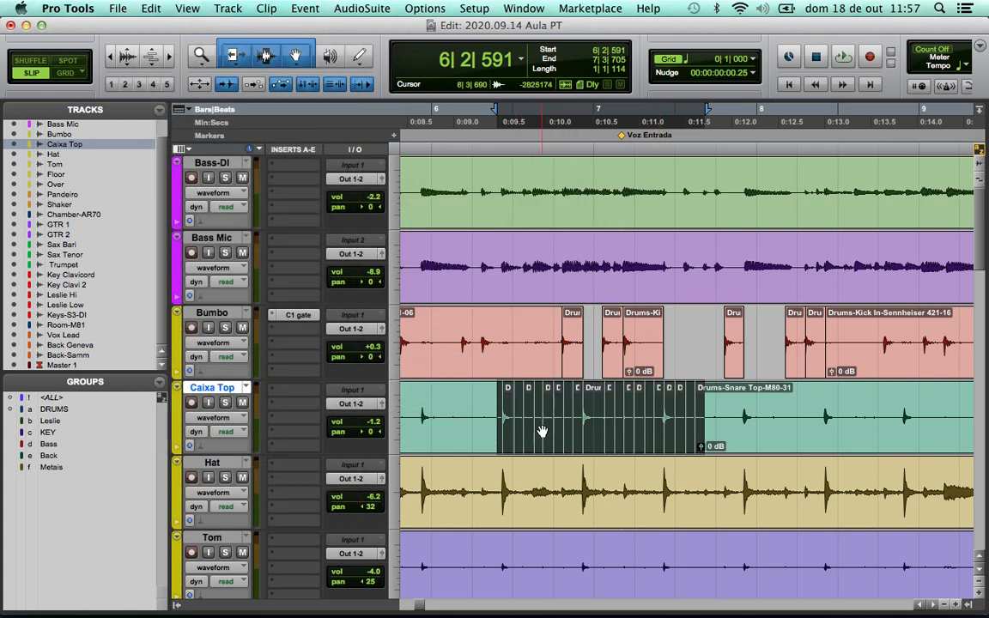
Examine the start of the Caixa Top piece at 7|2|689 up close, and undo the separation at transients.
click(674, 436)
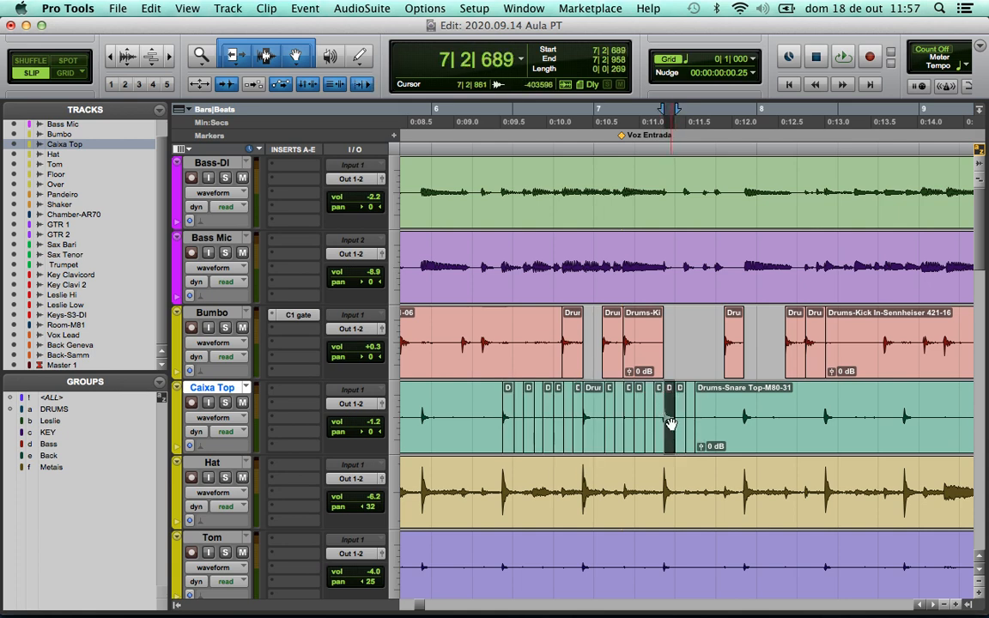
key(t)
key(t)
key(t)
key(t)
key(t)
key(t)
key(t)
key(t)
key(t)
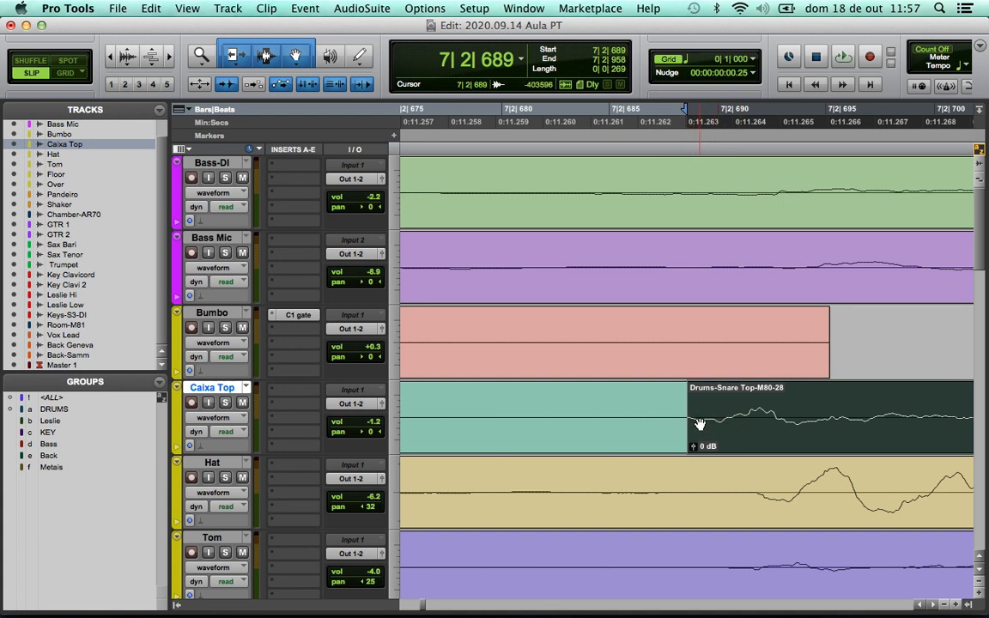
key(r)
key(r)
key(r)
key(r)
key(r)
key(r)
key(r)
key(r)
key(r)
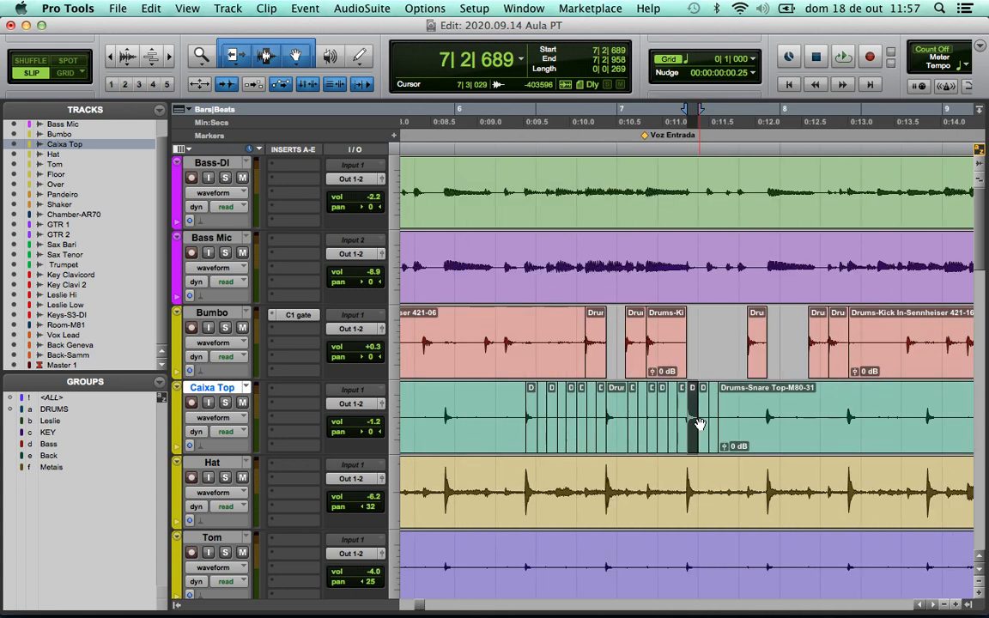
key(super+z)
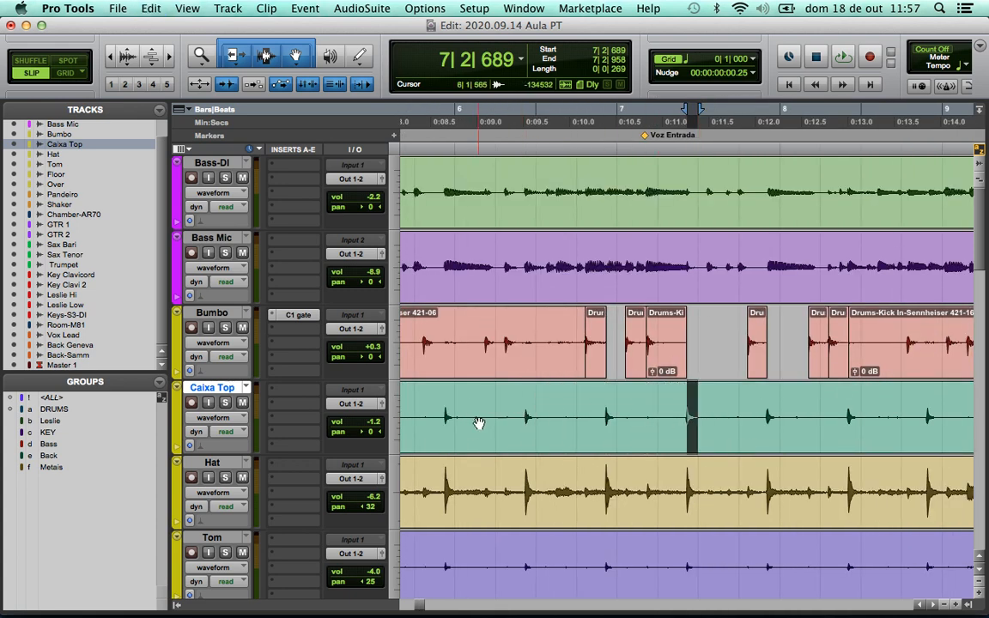
Select the Caixa Top clip from 5|4|520 to 8|1|082 and separate it at transients with a 10 mSec pre-separate amount.
drag(436, 409, 781, 411)
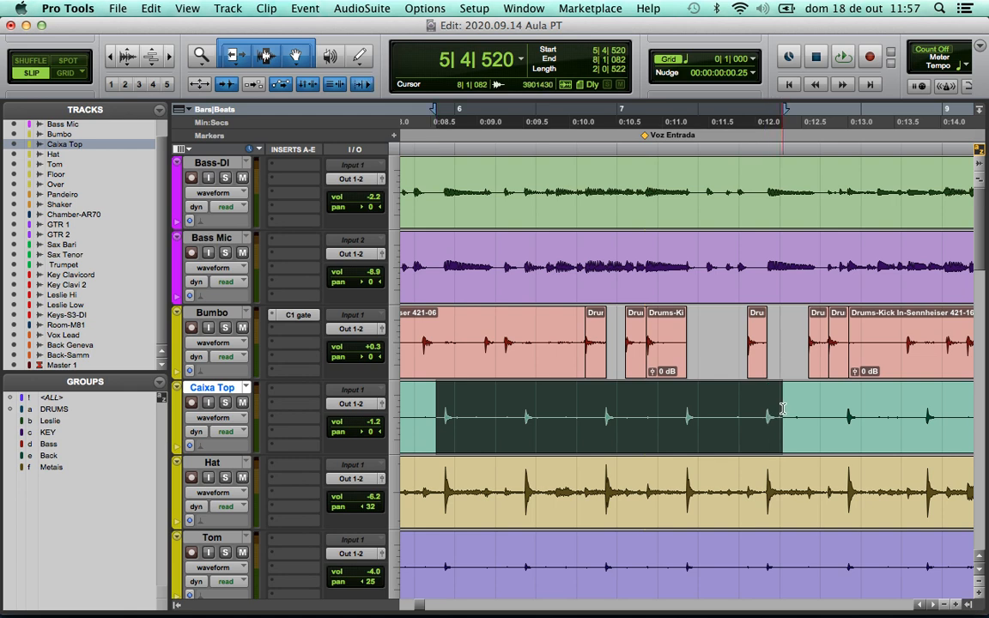
click(151, 8)
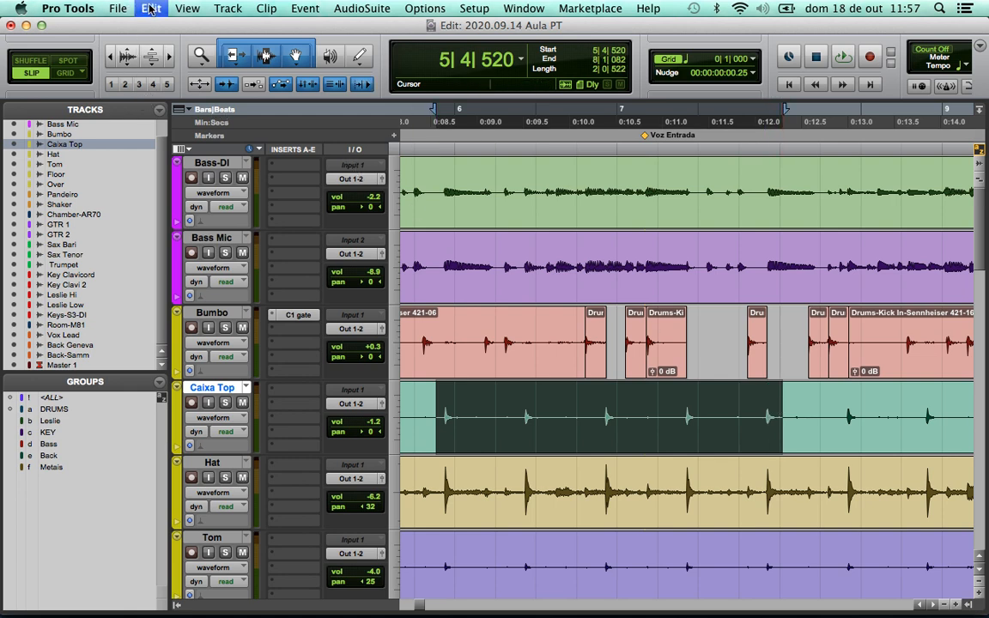
mouse_move(187, 362)
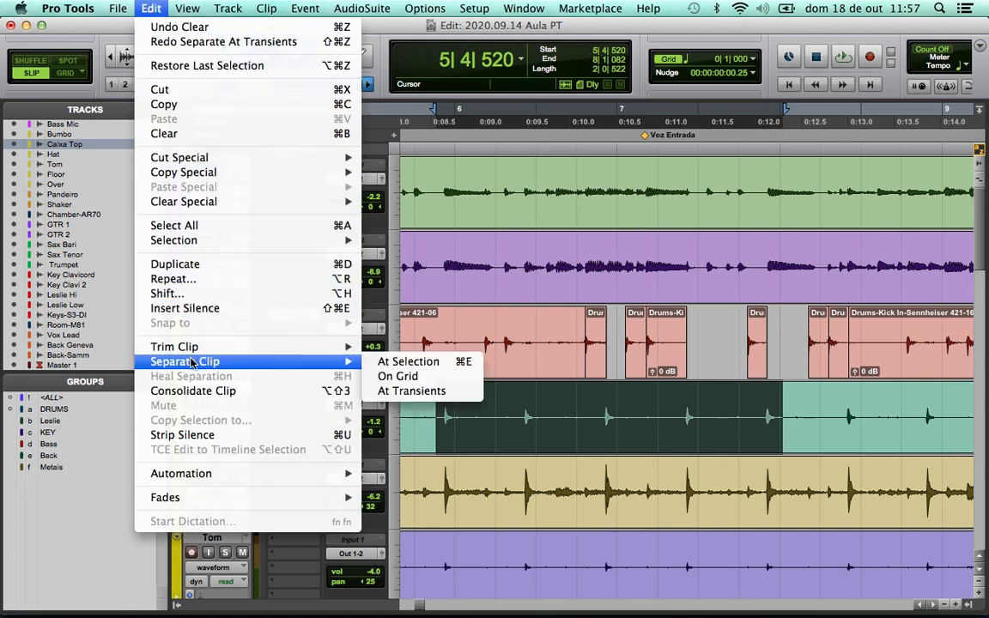
click(398, 392)
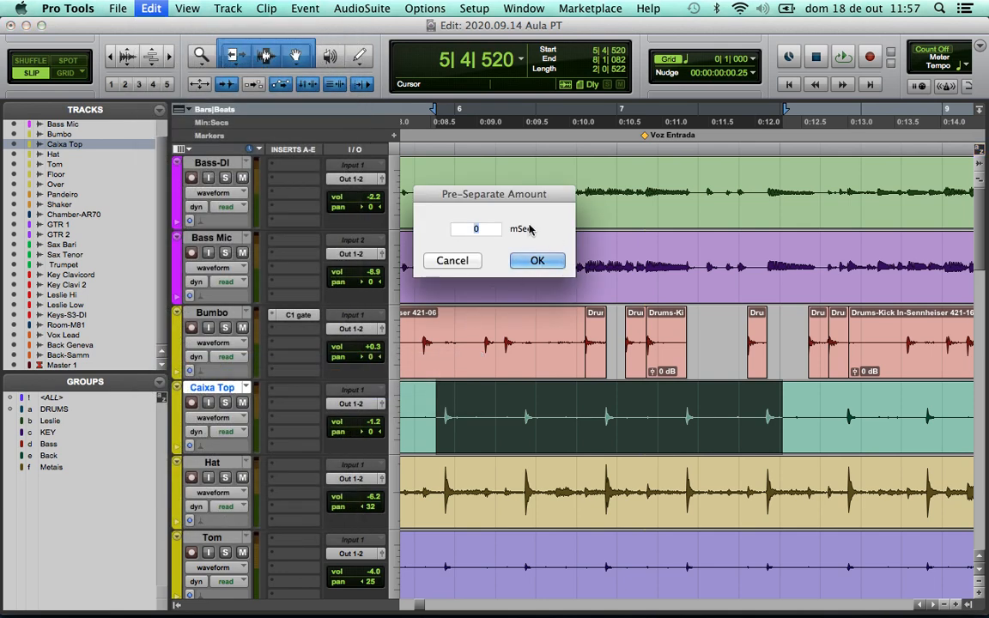
text(5)
key(BackSpace)
text(10)
click(534, 261)
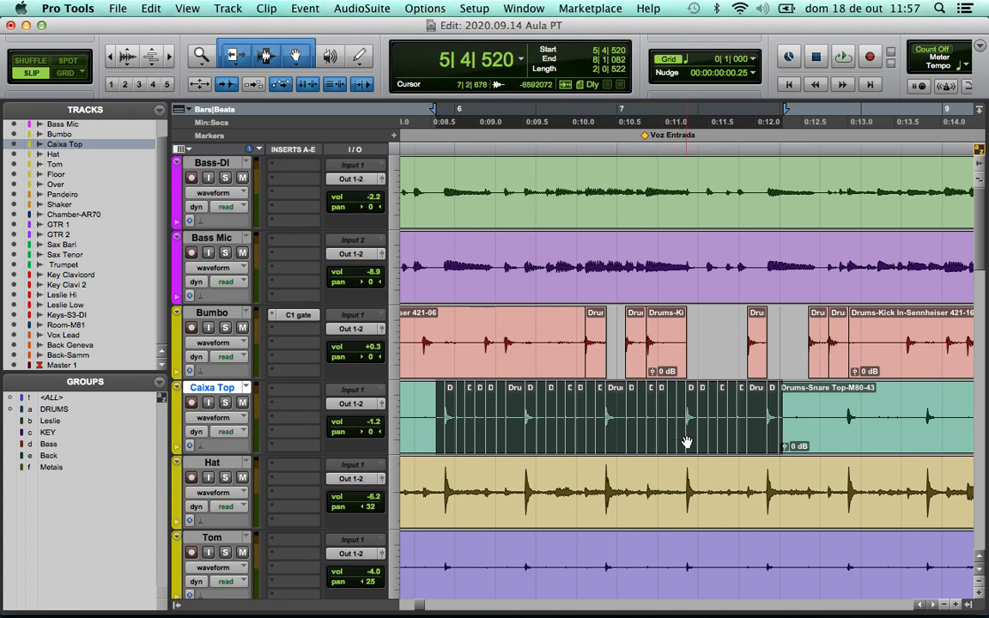
Examine the cut before the snare hit in the Caixa Top piece at 7|2|667, and undo the 10 mSec pre-separated cuts.
click(696, 365)
click(691, 444)
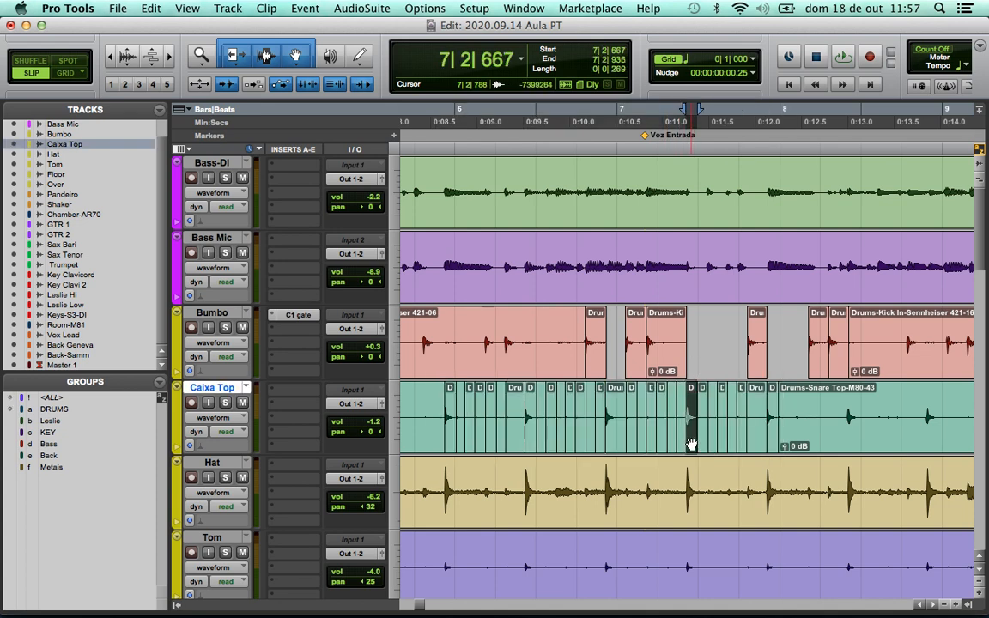
key(t)
key(t)
key(t)
key(t)
key(t)
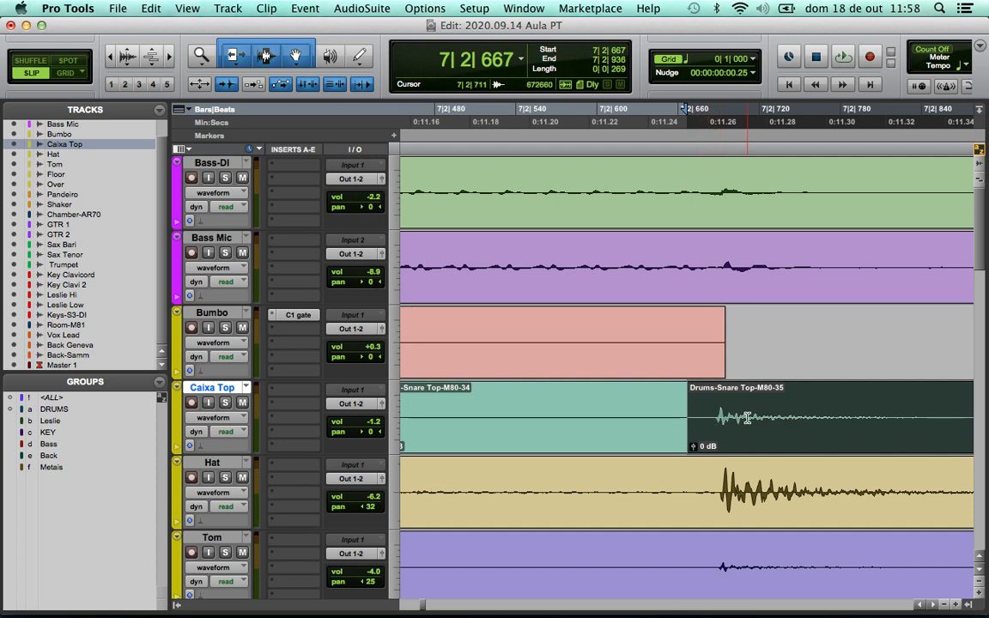
key(r)
key(r)
key(r)
key(r)
key(r)
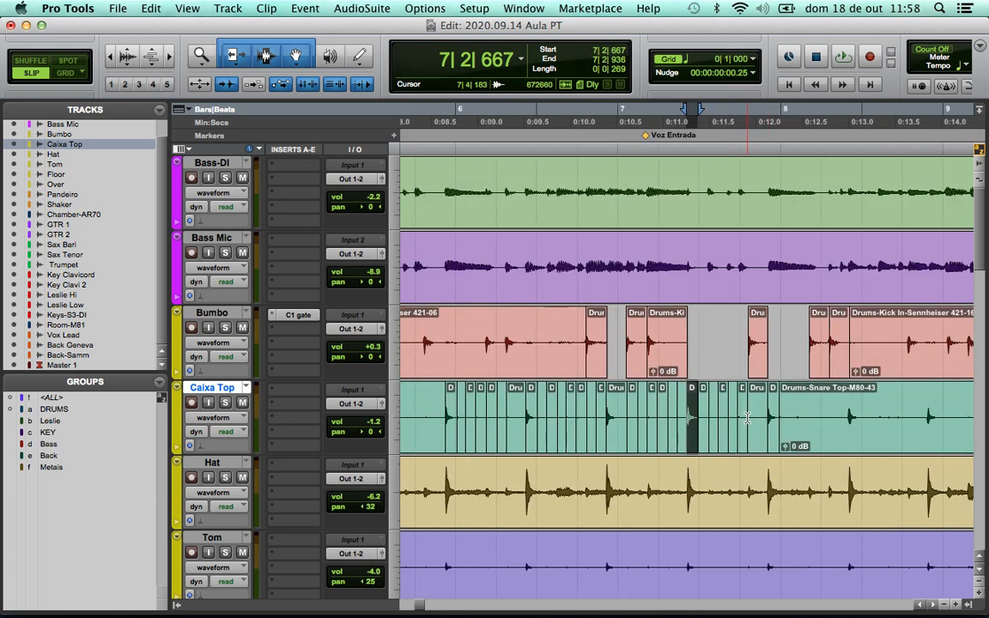
key(super+z)
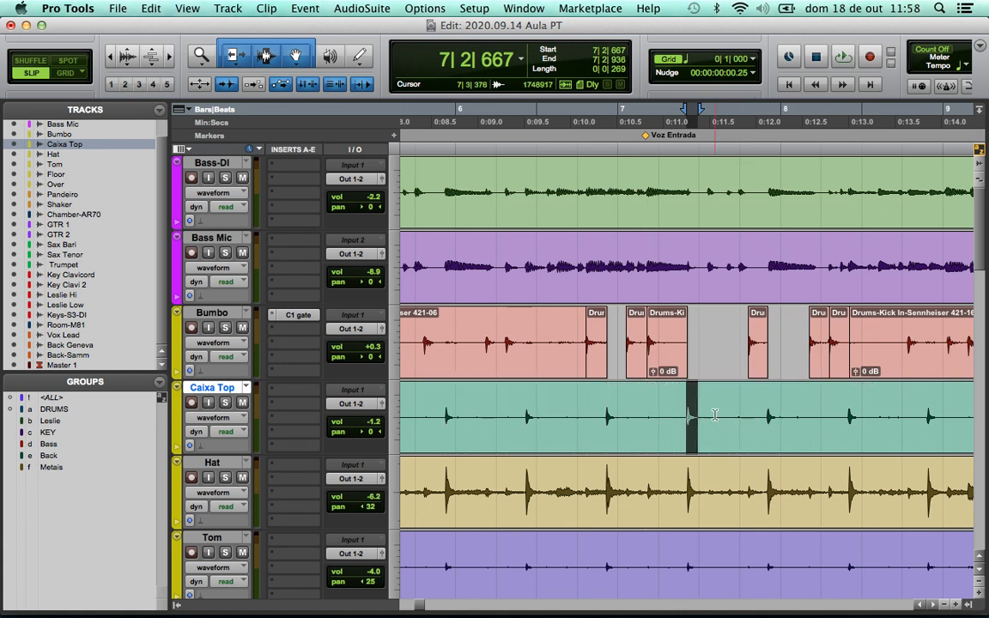
Place the edit cursor at 7|3|467 and 7|3|248 in the Bumbo track and inspect the gaps between the remaining clips.
click(716, 340)
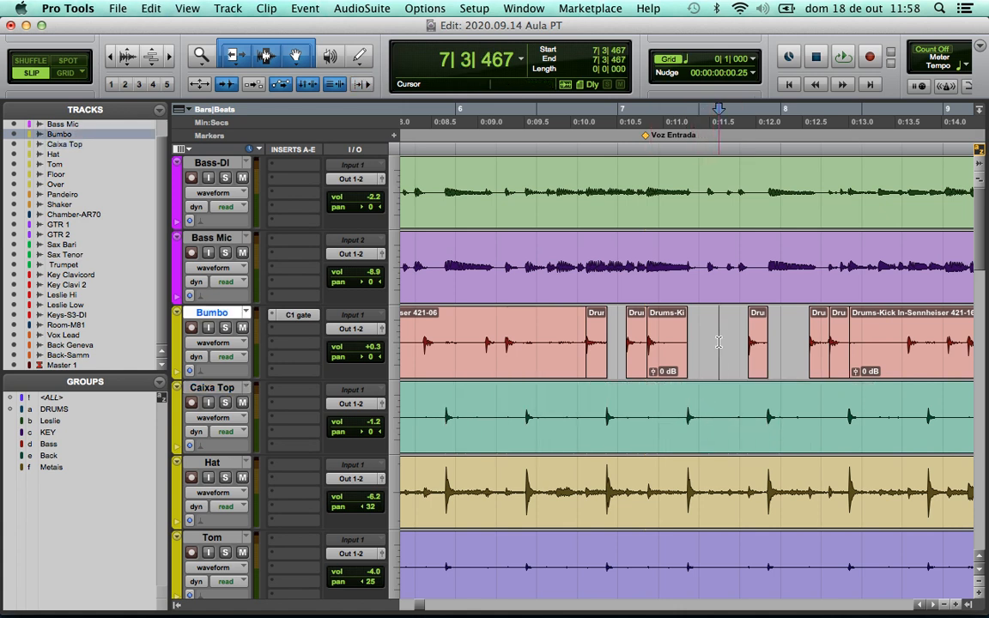
click(615, 355)
click(708, 337)
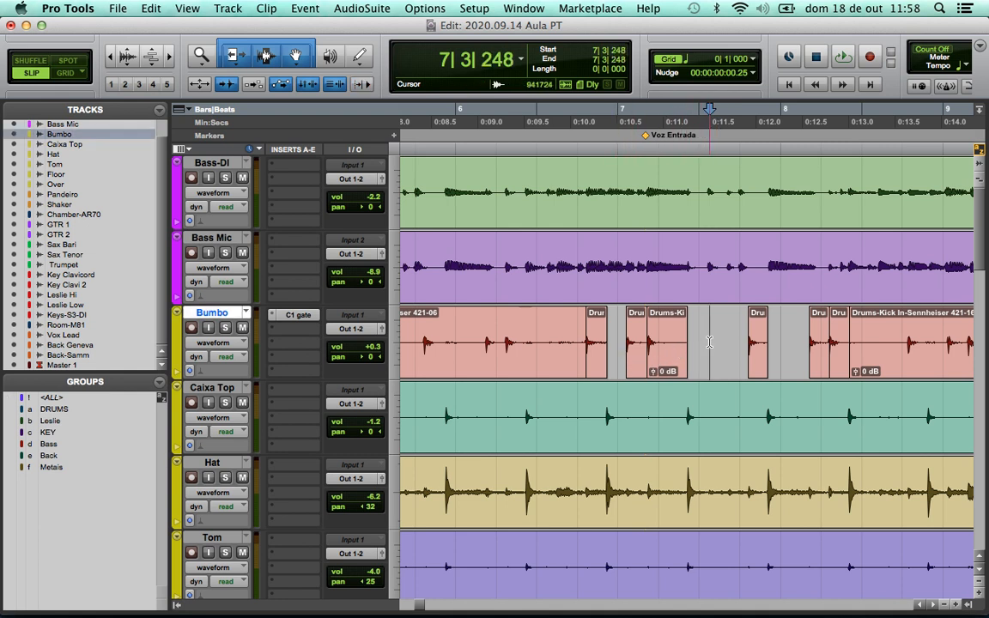
click(783, 347)
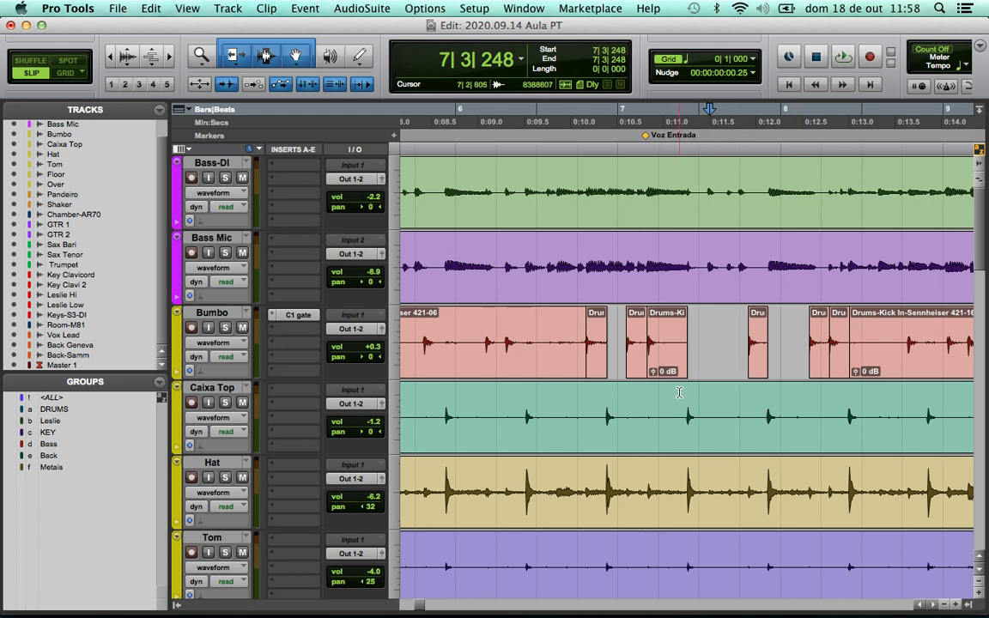
Select the Bumbo clips and gaps from 6|4|199 to 8|2|677 and check the Heal Separation command without running it.
click(594, 367)
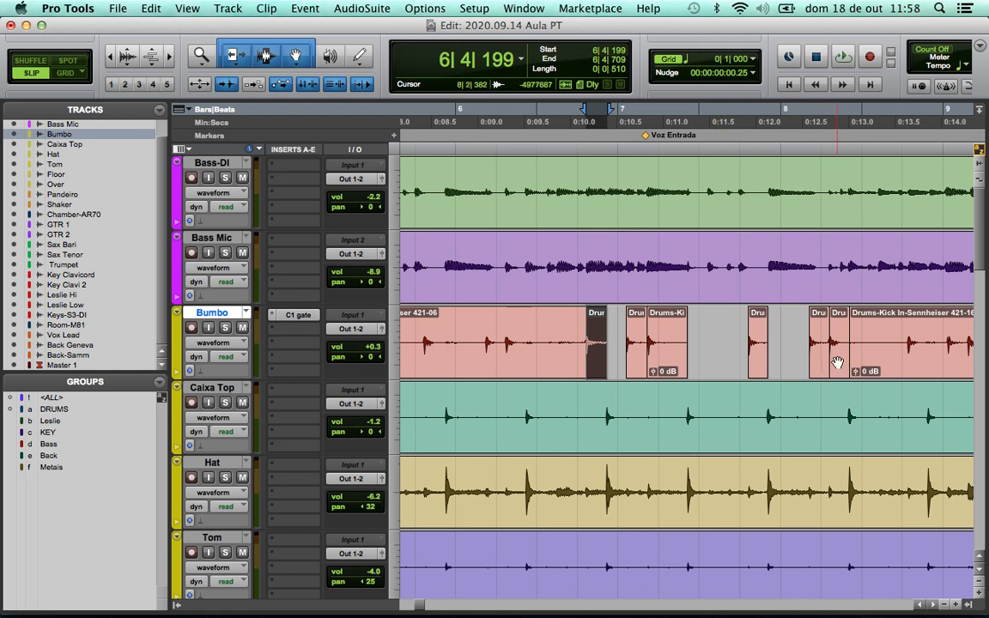
click(790, 364)
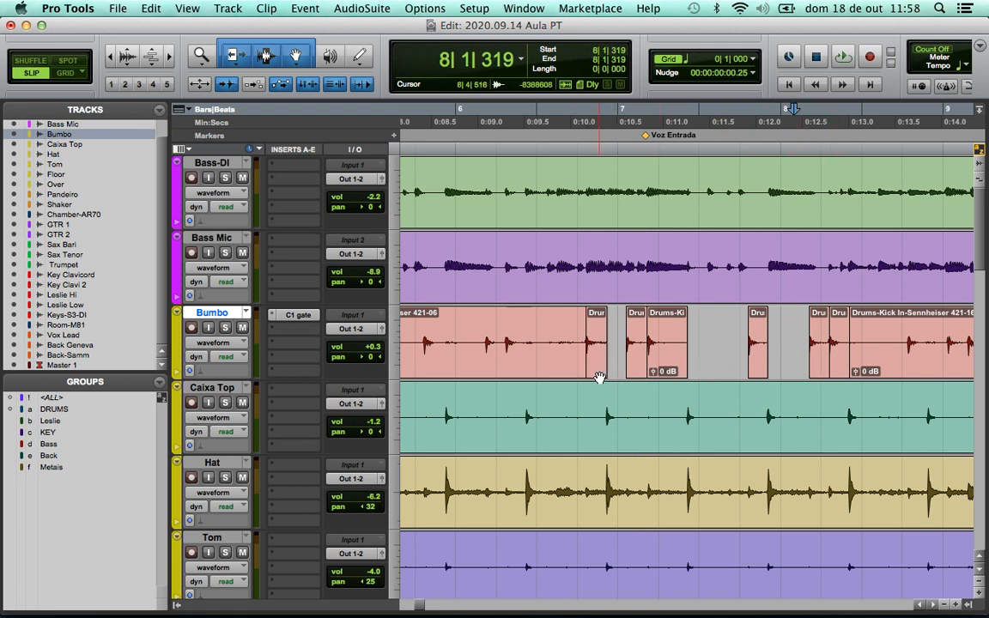
click(599, 378)
shift+click(838, 363)
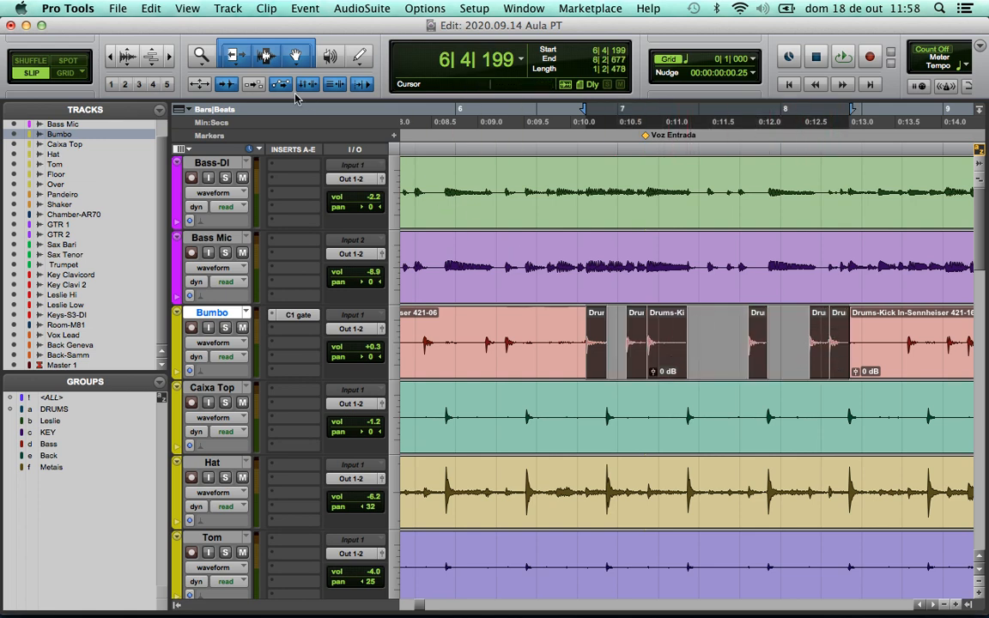
click(153, 9)
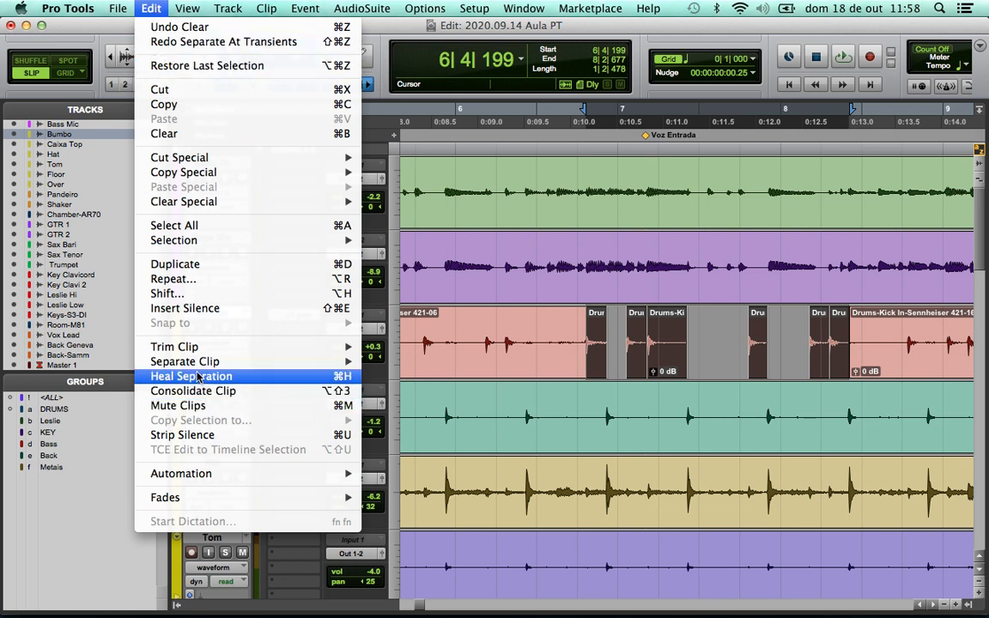
click(154, 9)
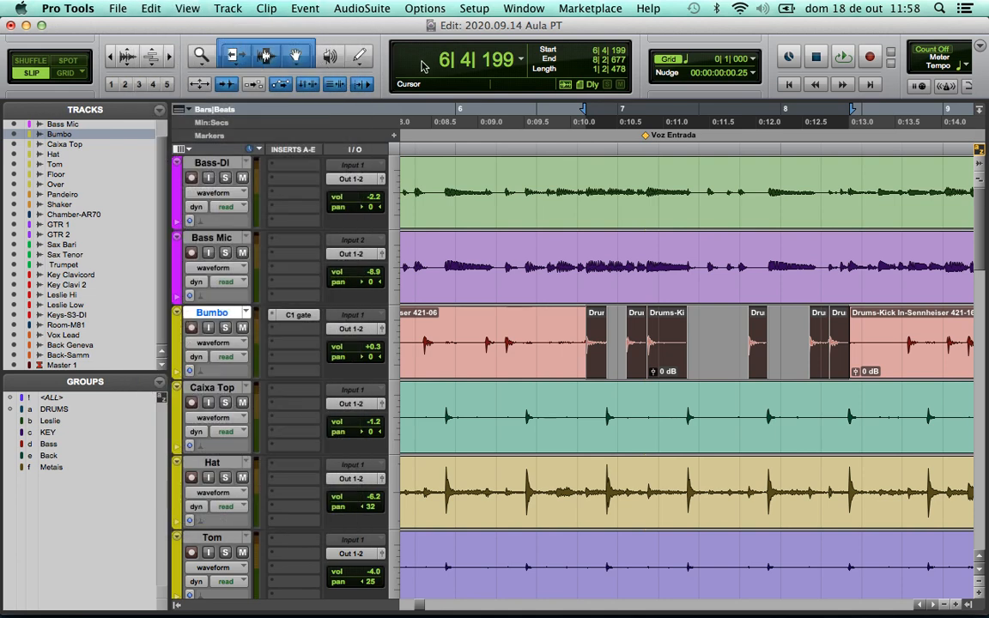
Heal the separation across the selected Bumbo clips from 6|4|199 to 8|2|677, undo it, and place the edit cursor at 7|3|540.
key(super+h)
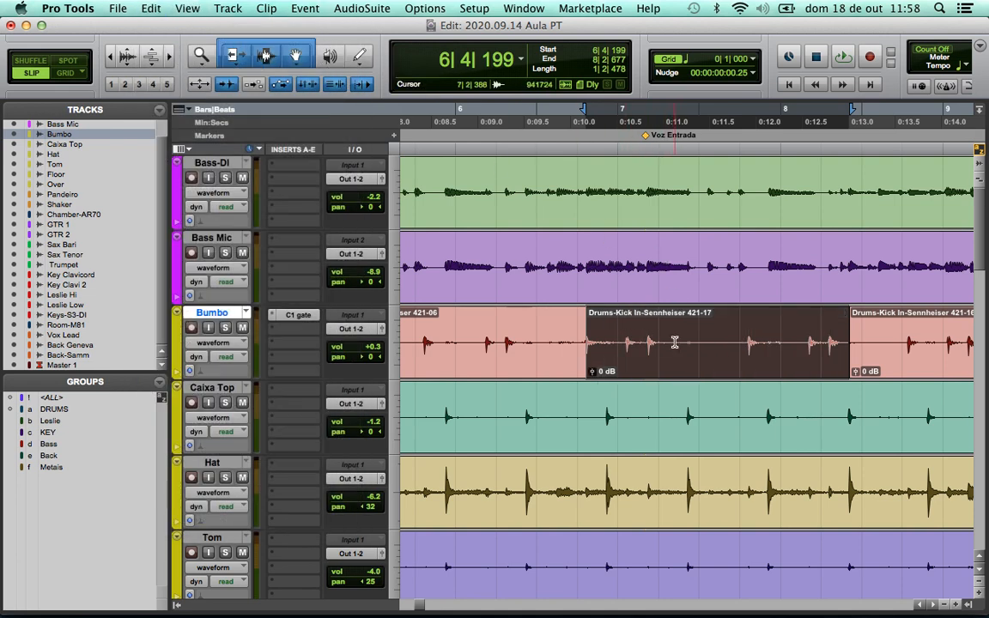
click(789, 326)
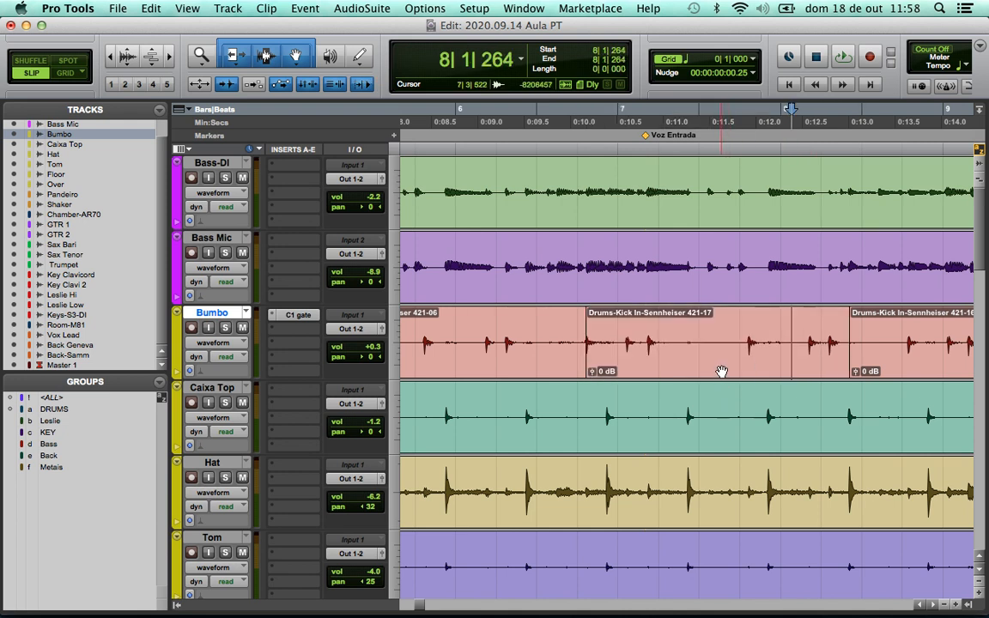
key(super+z)
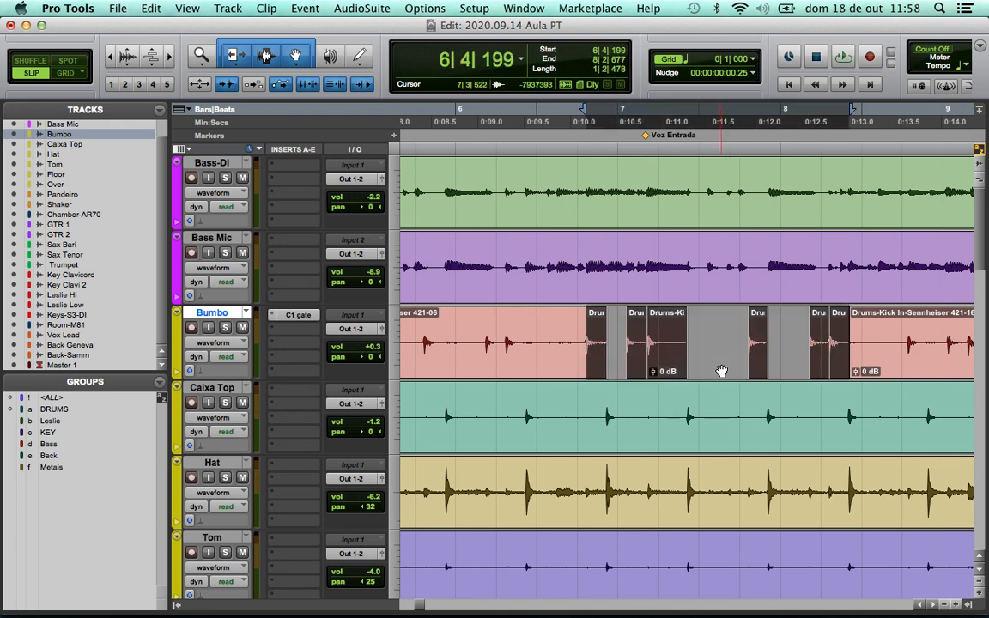
click(721, 329)
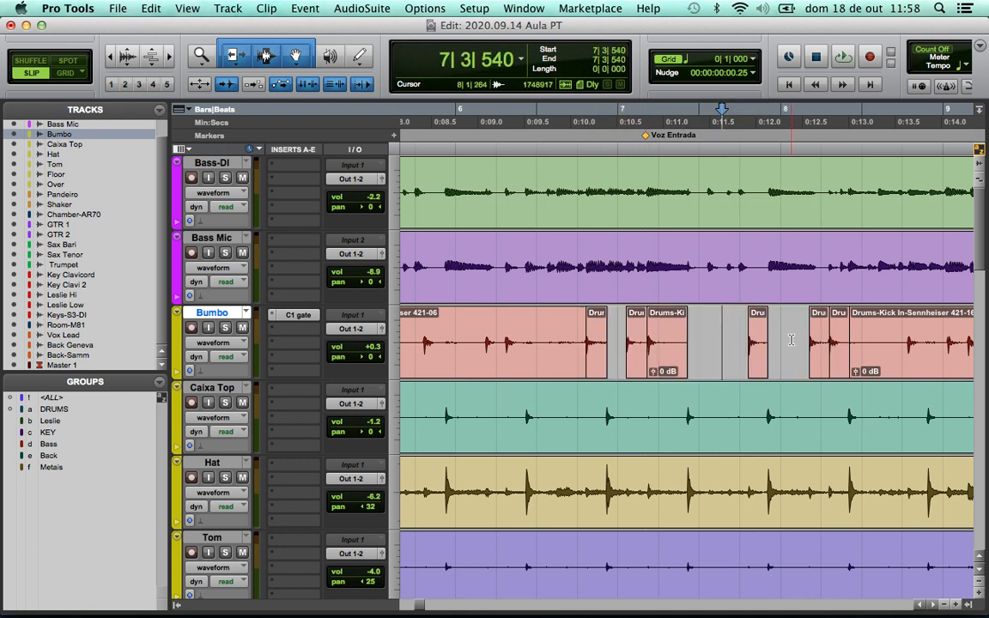
Delete the small Bumbo clips between 6|4|199 and 8|2|677, and extend the start of the following clip back to 6|3|946.
click(871, 347)
click(881, 357)
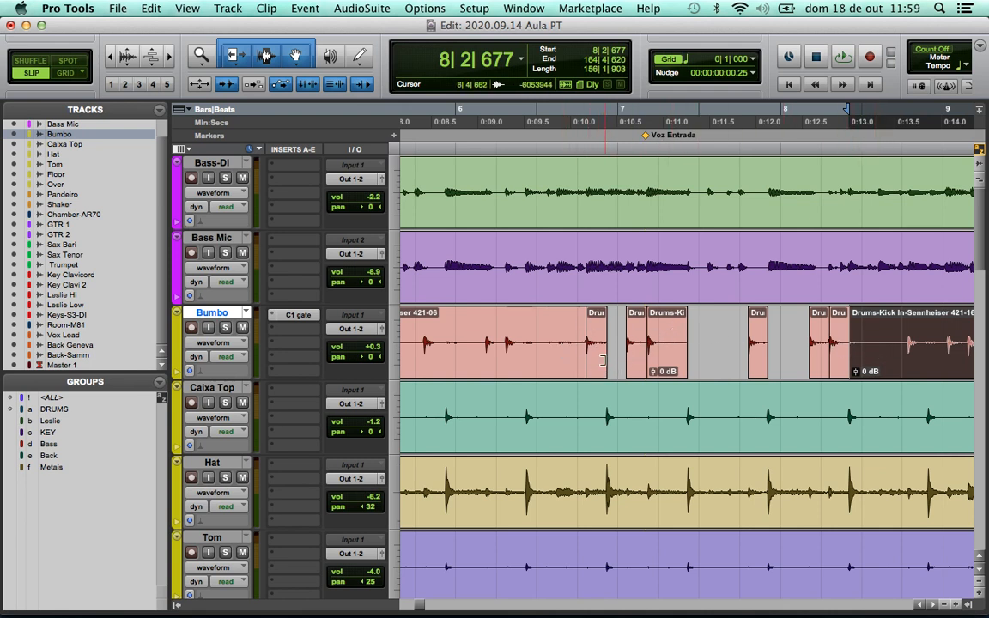
click(619, 350)
click(603, 366)
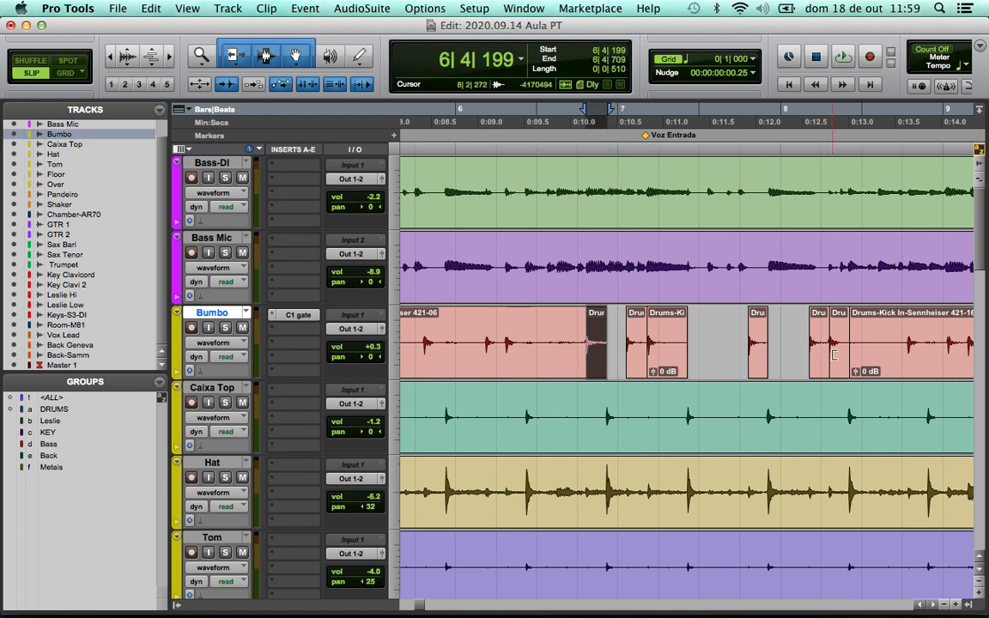
shift+click(834, 360)
key(Delete)
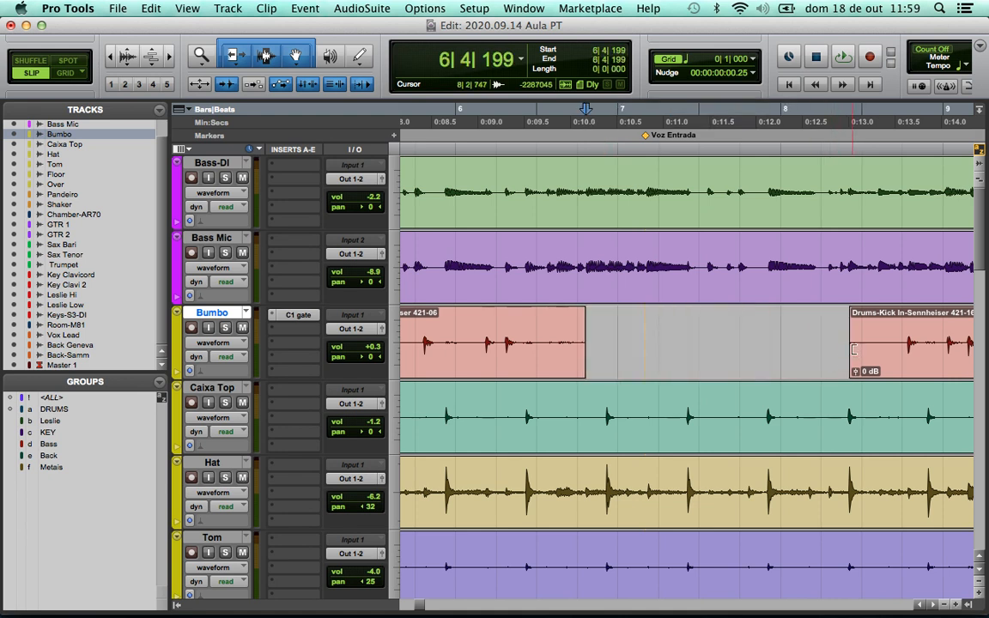
drag(857, 361, 582, 363)
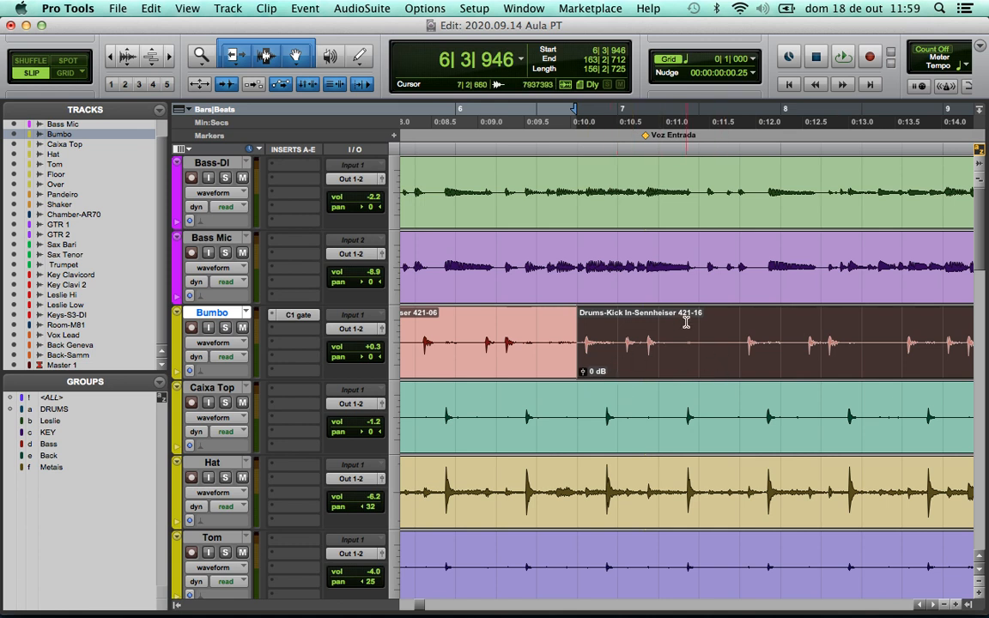